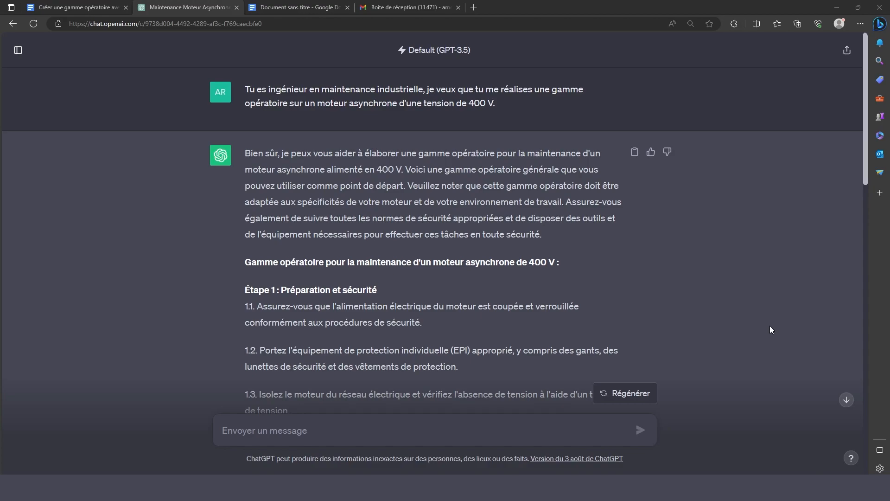
- Review the introduction and the "Étape 1 : Préparation et sécurité" section of ChatGPT's motor maintenance procedure
{"action": "scroll", "coordinate": [550, 223], "scroll_direction": "down", "scroll_amount": 1}
{"action": "scroll", "coordinate": [533, 224], "scroll_direction": "down", "scroll_amount": 1}
{"action": "scroll", "coordinate": [532, 227], "scroll_direction": "up", "scroll_amount": 1}
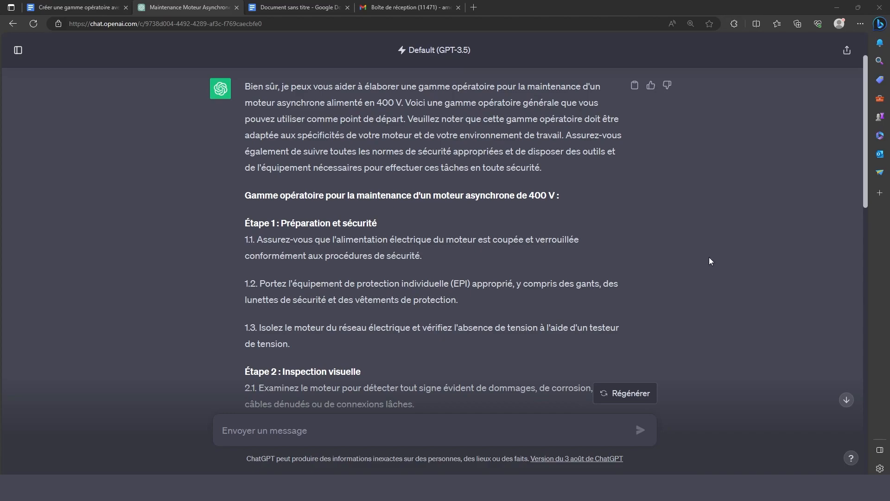
{"action": "scroll", "coordinate": [500, 361], "scroll_direction": "down", "scroll_amount": 2}
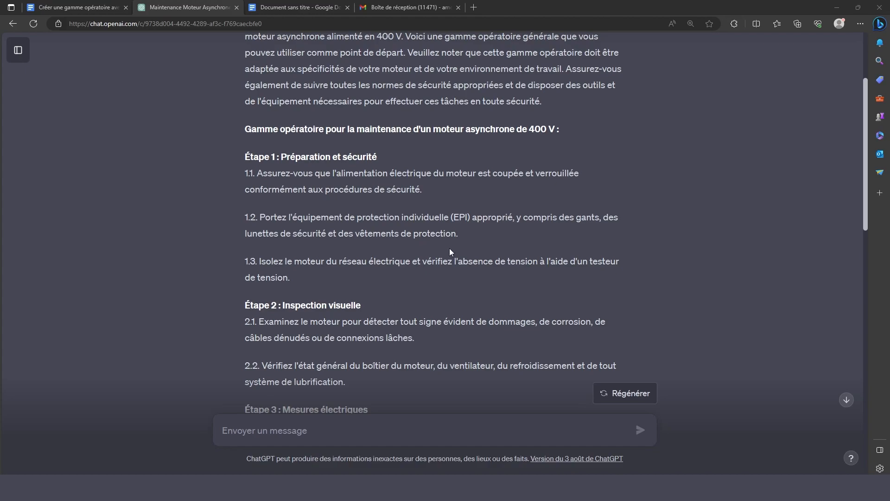
{"action": "scroll", "coordinate": [480, 229], "scroll_direction": "down", "scroll_amount": 2}
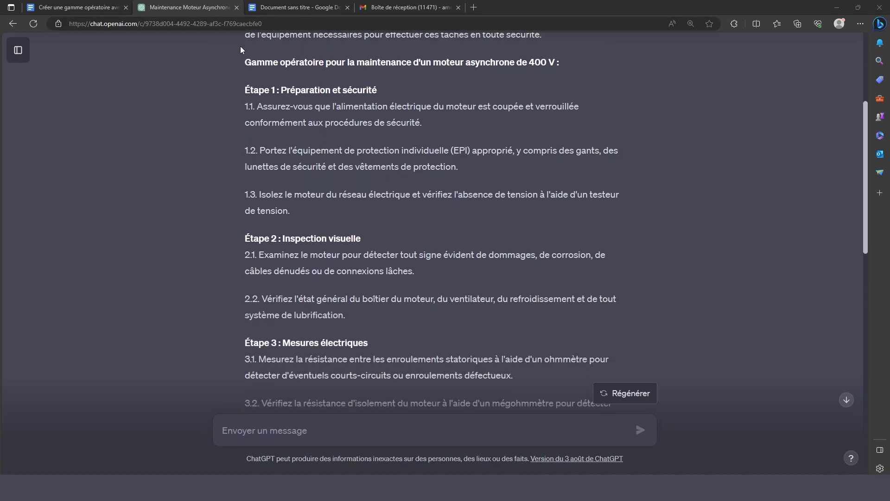
{"action": "left_click_drag", "start_coordinate": [251, 97], "coordinate": [375, 90]}
{"action": "left_click", "coordinate": [409, 96]}
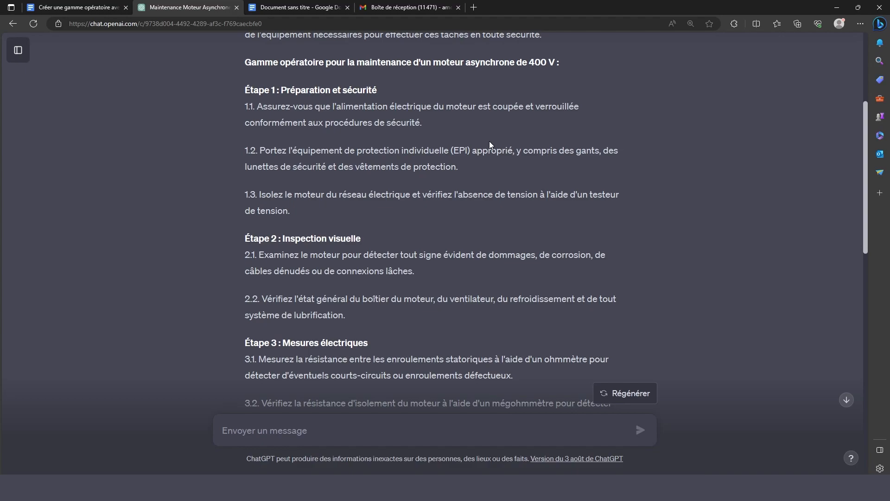
{"action": "left_click_drag", "start_coordinate": [450, 138], "coordinate": [294, 89]}
{"action": "left_click", "coordinate": [453, 130]}
{"action": "left_click_drag", "start_coordinate": [479, 126], "coordinate": [535, 107]}
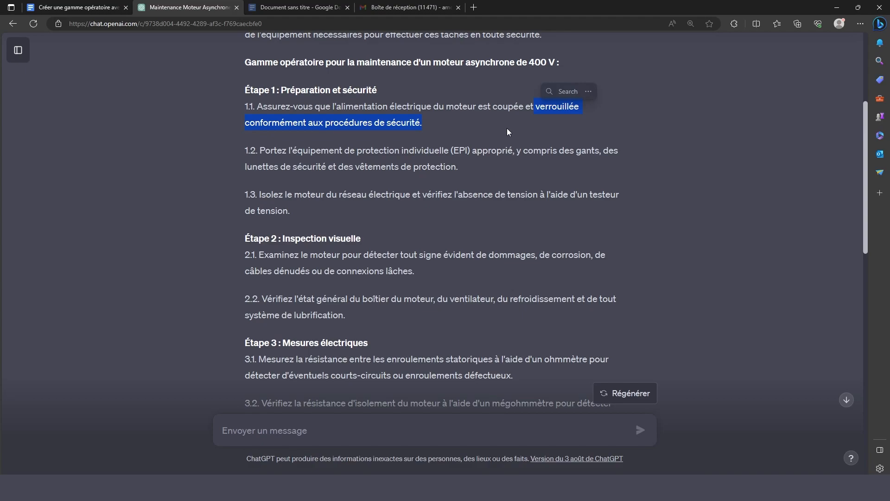
- Review steps 2 to 5 of the generated procedure, from visual inspection and electrical measurements to lubrication and cleaning
{"action": "scroll", "coordinate": [526, 135], "scroll_direction": "down", "scroll_amount": 2}
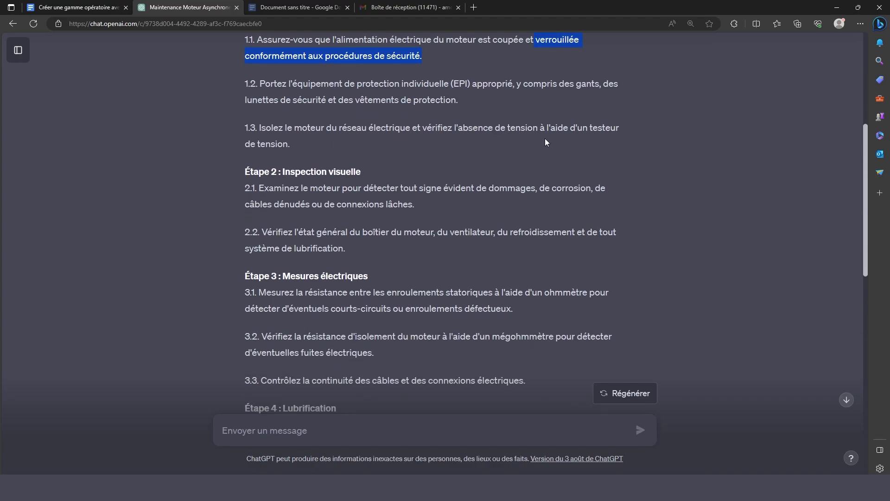
{"action": "scroll", "coordinate": [541, 155], "scroll_direction": "down", "scroll_amount": 2}
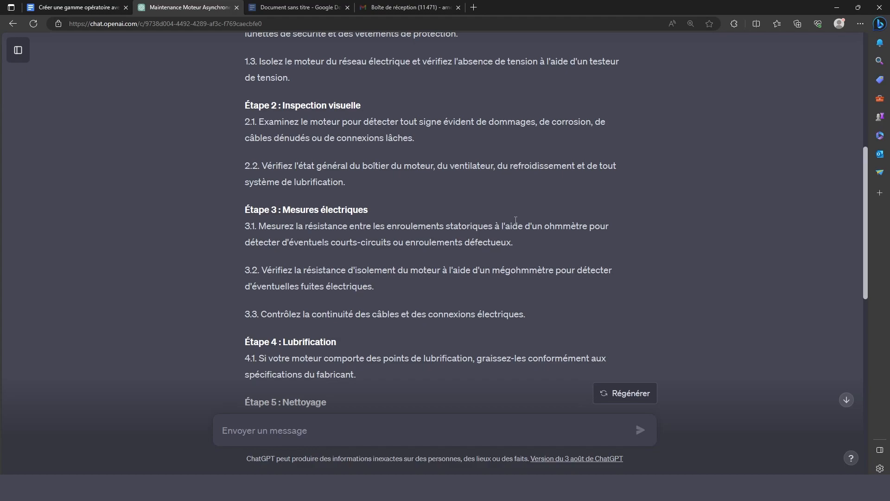
{"action": "scroll", "coordinate": [445, 314], "scroll_direction": "down", "scroll_amount": 2}
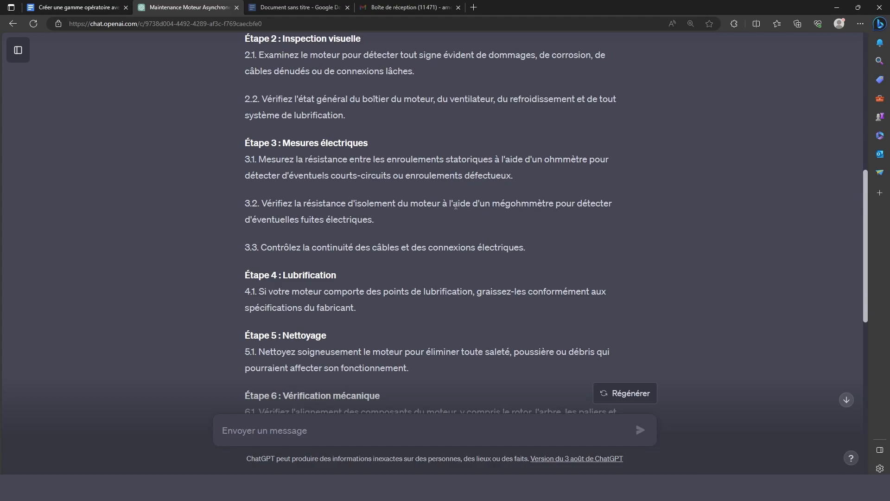
{"action": "left_click_drag", "start_coordinate": [342, 142], "coordinate": [389, 147]}
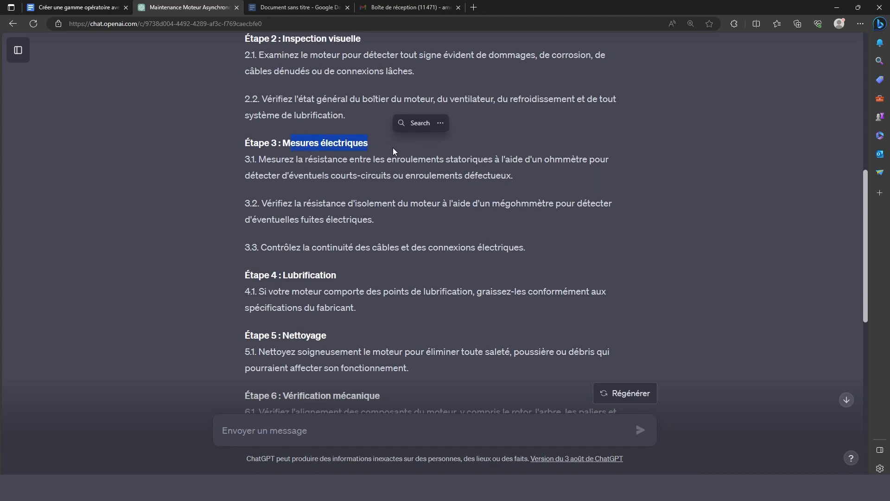
{"action": "scroll", "coordinate": [416, 162], "scroll_direction": "down", "scroll_amount": 2}
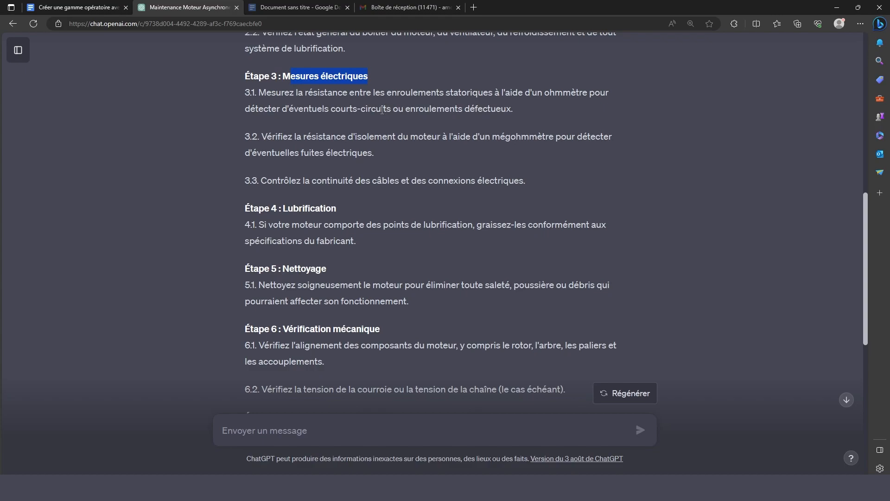
{"action": "left_click_drag", "start_coordinate": [382, 109], "coordinate": [531, 106]}
{"action": "left_click", "coordinate": [534, 107]}
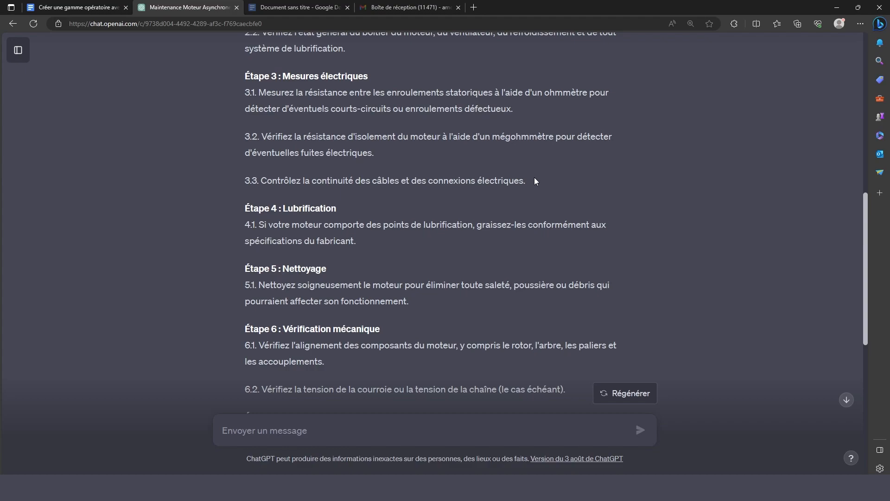
{"action": "scroll", "coordinate": [529, 207], "scroll_direction": "down", "scroll_amount": 2}
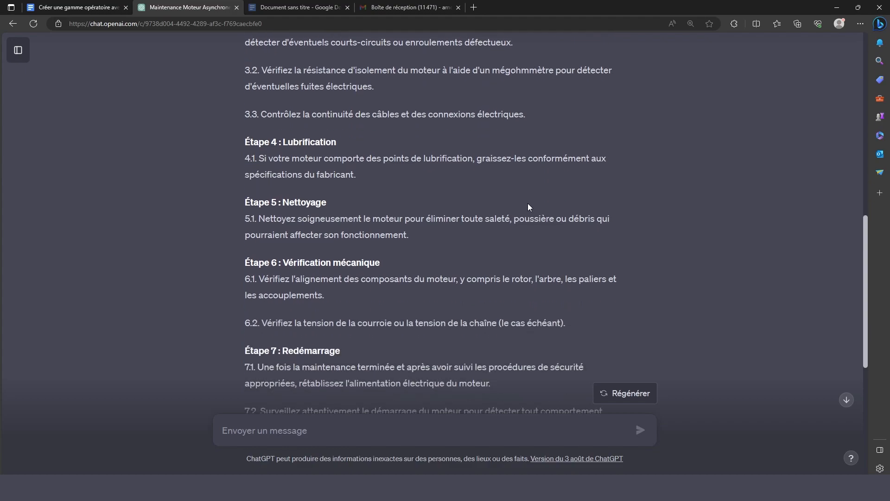
{"action": "scroll", "coordinate": [530, 207], "scroll_direction": "down", "scroll_amount": 2}
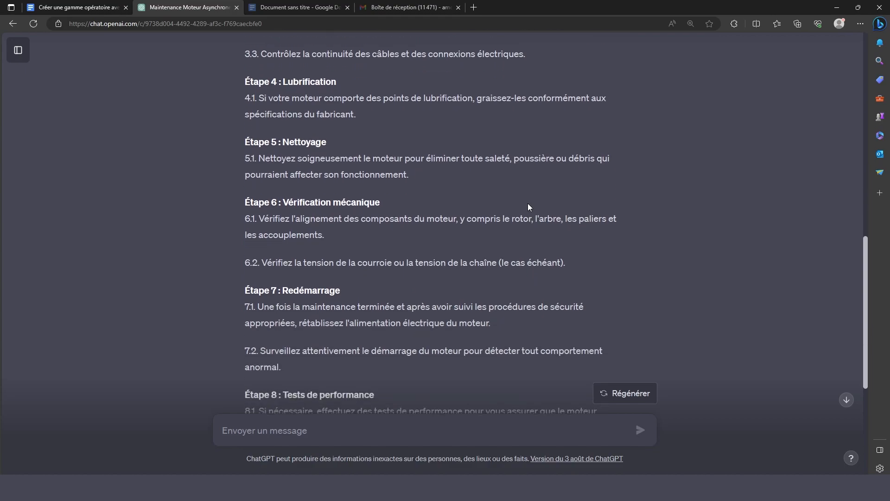
- Review steps 6 to 9 of the generated procedure, from mechanical checks and restart to performance tests and documentation
{"action": "left_click_drag", "start_coordinate": [285, 214], "coordinate": [341, 227]}
{"action": "left_click", "coordinate": [389, 227]}
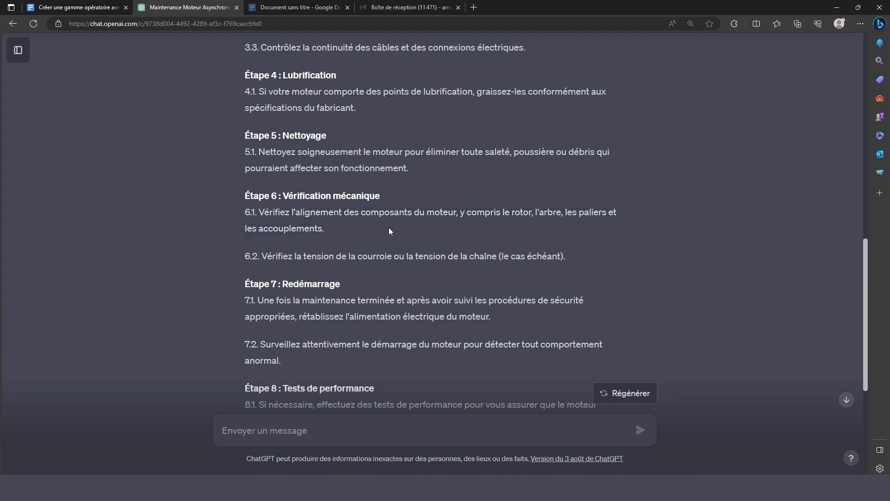
{"action": "scroll", "coordinate": [395, 217], "scroll_direction": "down", "scroll_amount": 2}
{"action": "left_click_drag", "start_coordinate": [373, 217], "coordinate": [358, 190]}
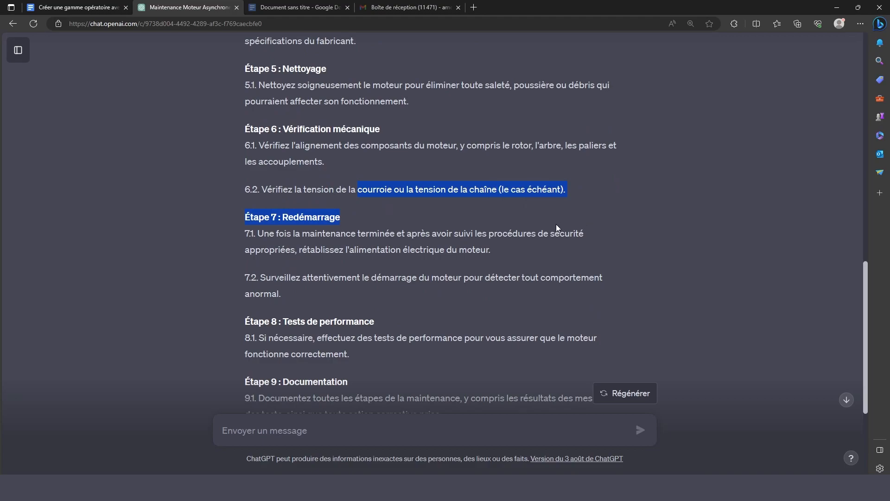
{"action": "left_click_drag", "start_coordinate": [302, 233], "coordinate": [420, 237]}
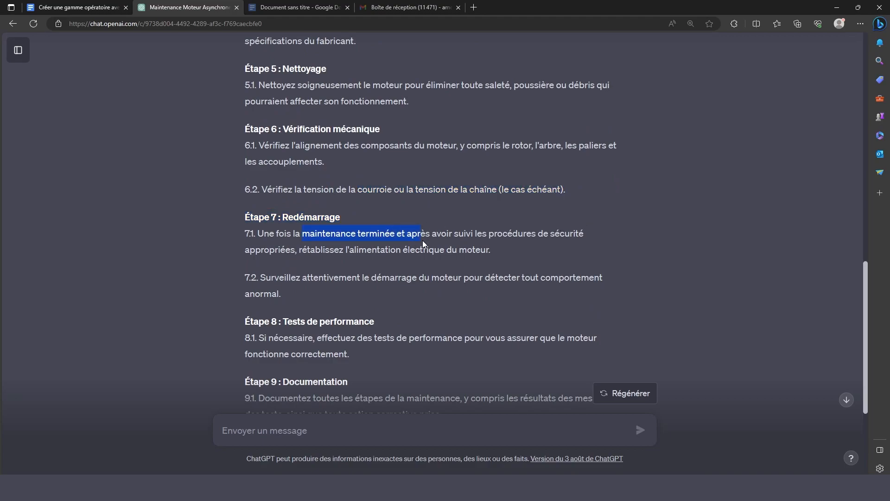
{"action": "left_click", "coordinate": [516, 249]}
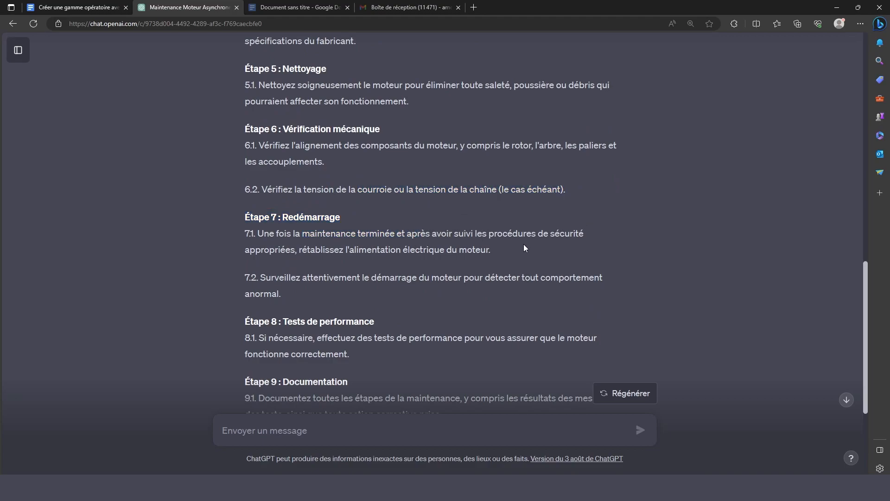
{"action": "scroll", "coordinate": [525, 245], "scroll_direction": "down", "scroll_amount": 2}
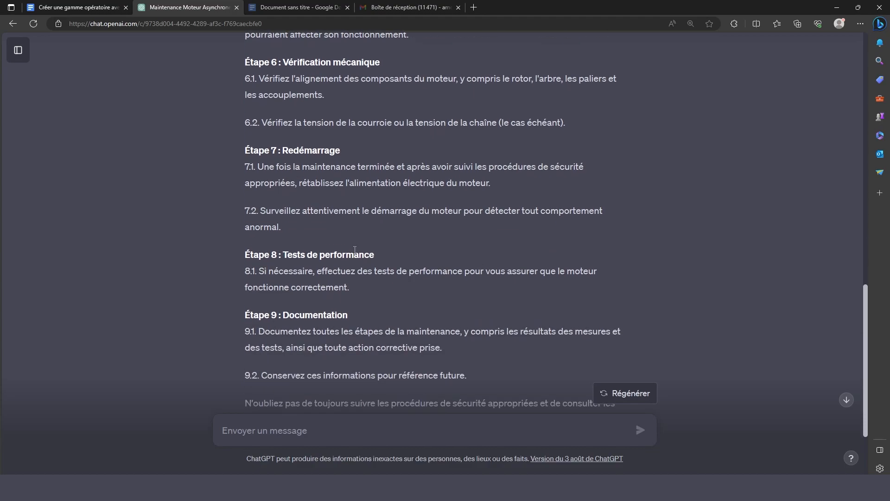
{"action": "left_click_drag", "start_coordinate": [356, 273], "coordinate": [505, 283]}
{"action": "left_click", "coordinate": [556, 285]}
{"action": "scroll", "coordinate": [432, 289], "scroll_direction": "down", "scroll_amount": 3}
{"action": "left_click_drag", "start_coordinate": [446, 232], "coordinate": [243, 201]}
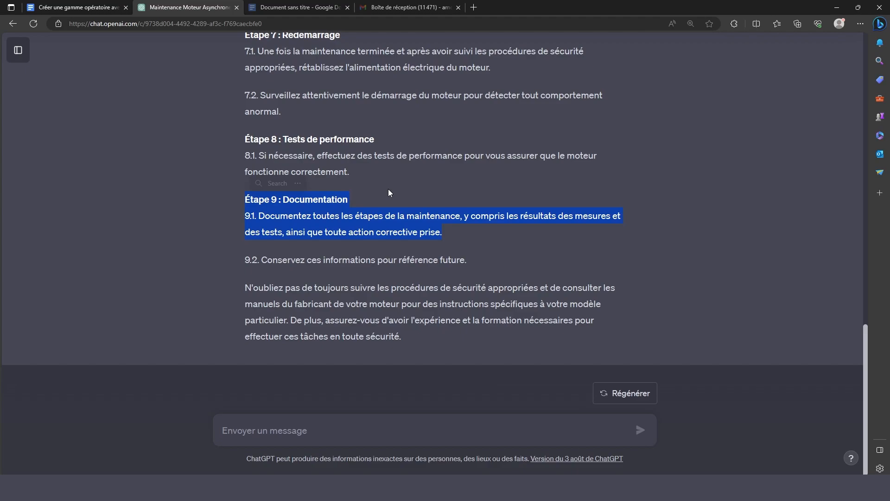
- Copy the full ChatGPT answer, switch to the untitled Google Docs document and paste it there
{"action": "scroll", "coordinate": [527, 226], "scroll_direction": "up", "scroll_amount": 20}
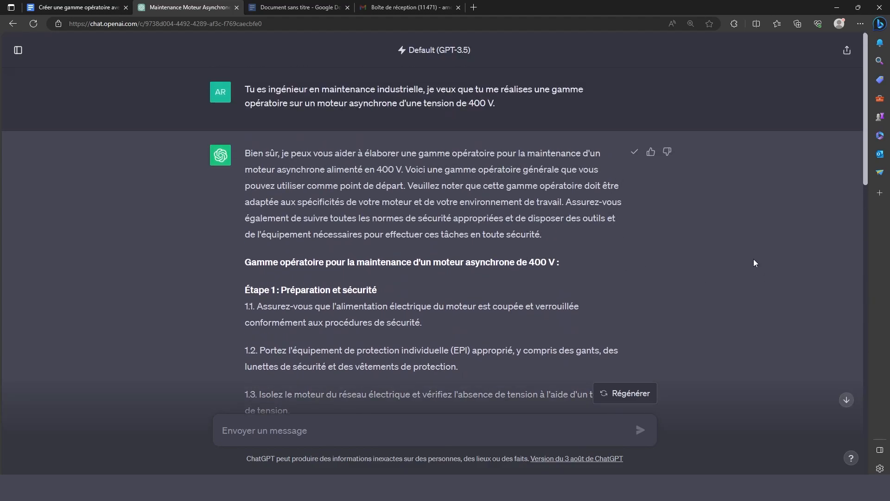
{"action": "scroll", "coordinate": [491, 106], "scroll_direction": "down", "scroll_amount": 5}
{"action": "scroll", "coordinate": [530, 218], "scroll_direction": "down", "scroll_amount": 3}
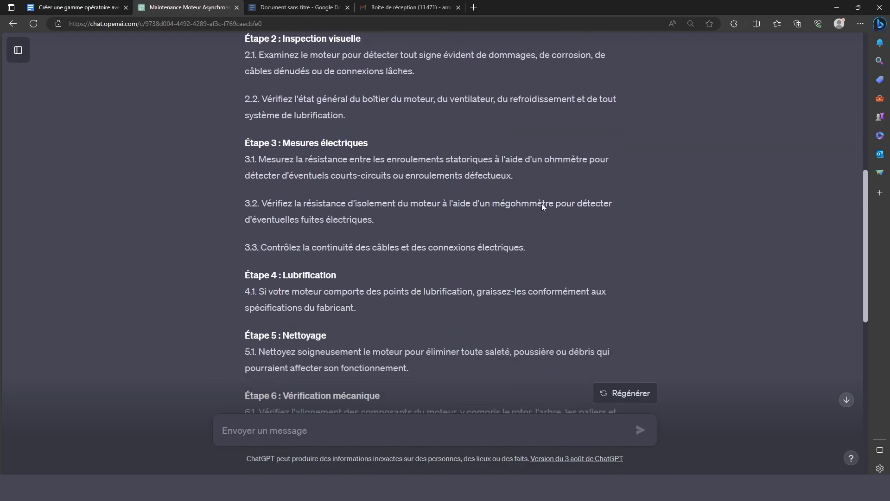
{"action": "scroll", "coordinate": [534, 218], "scroll_direction": "down", "scroll_amount": 5}
{"action": "scroll", "coordinate": [539, 227], "scroll_direction": "up", "scroll_amount": 2}
{"action": "left_click", "coordinate": [299, 7]}
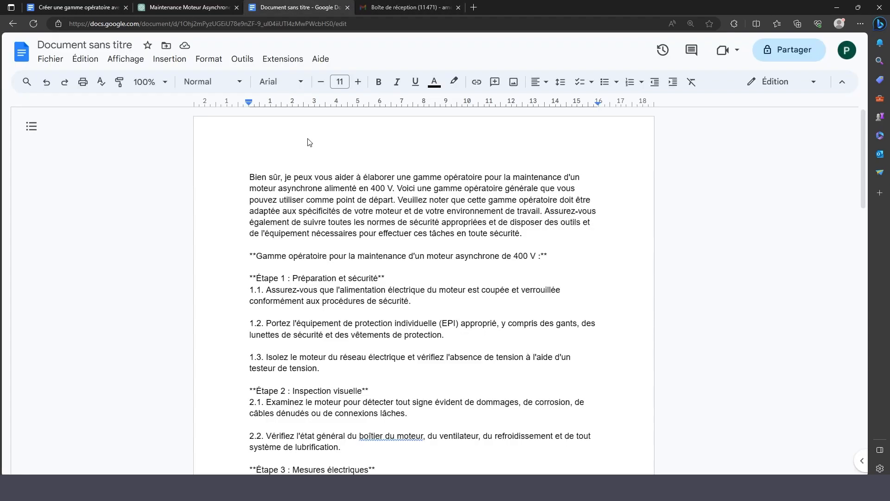
{"action": "left_click", "coordinate": [377, 301]}
{"action": "scroll", "coordinate": [471, 316], "scroll_direction": "down", "scroll_amount": 8}
{"action": "scroll", "coordinate": [475, 321], "scroll_direction": "up", "scroll_amount": 4}
{"action": "scroll", "coordinate": [474, 321], "scroll_direction": "up", "scroll_amount": 4}
- Delete the introductory paragraph and remove the asterisks and trailing colon around the title line
{"action": "left_click_drag", "start_coordinate": [533, 233], "coordinate": [209, 143]}
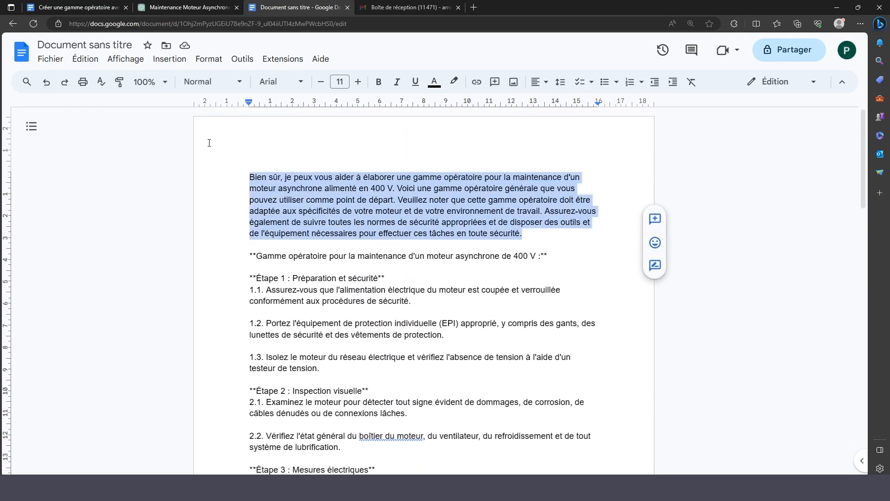
{"action": "key", "text": "BackSpace"}
{"action": "left_click", "coordinate": [256, 200]}
{"action": "key", "text": "BackSpace"}
{"action": "key", "text": "BackSpace"}
{"action": "left_click", "coordinate": [553, 200]}
{"action": "key", "text": "BackSpace"}
{"action": "key", "text": "BackSpace"}
{"action": "key", "text": "BackSpace"}
{"action": "key", "text": "BackSpace"}
- Centre and bold the title "Gamme opératoire pour la maintenance d'un moteur asynchrone de 400 V", with an extra blank line below it
{"action": "triple_click", "coordinate": [537, 198]}
{"action": "left_click", "coordinate": [537, 88]}
{"action": "left_click", "coordinate": [552, 104]}
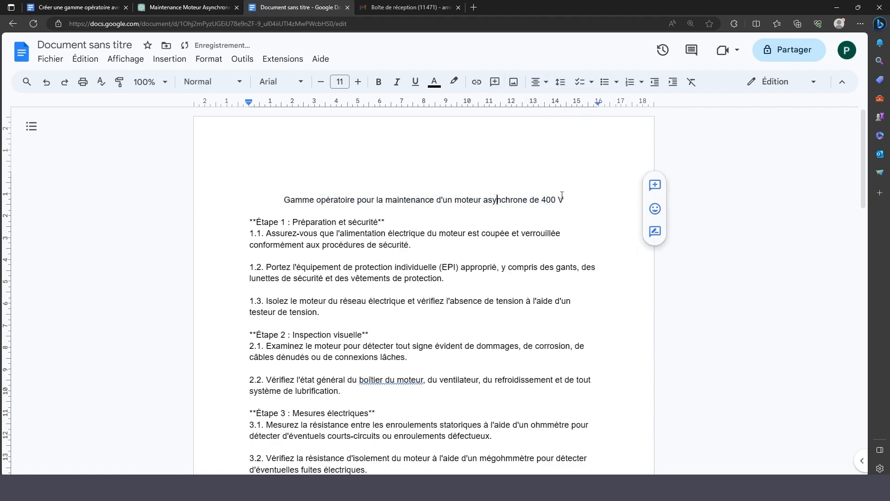
{"action": "scroll", "coordinate": [491, 222], "scroll_direction": "down", "scroll_amount": 2}
{"action": "left_click", "coordinate": [449, 227]}
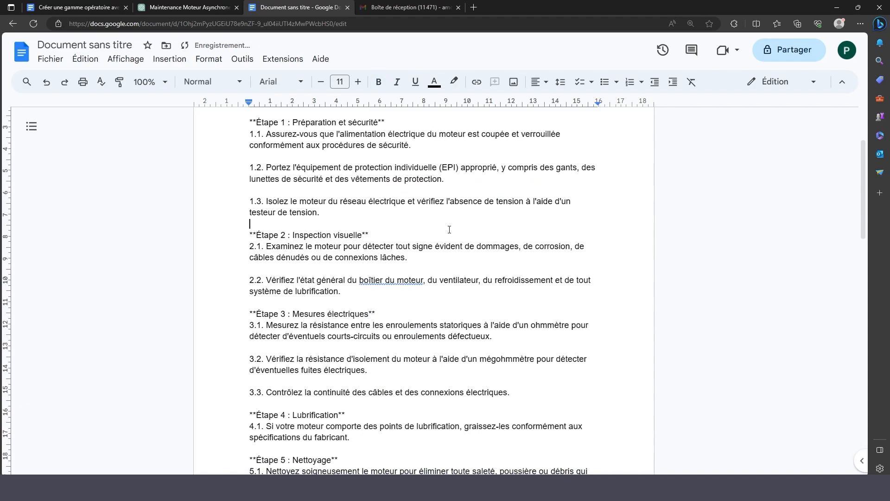
- Review the pasted maintenance procedure in the document, from the title through its numbered steps
{"action": "scroll", "coordinate": [454, 231], "scroll_direction": "up", "scroll_amount": 2}
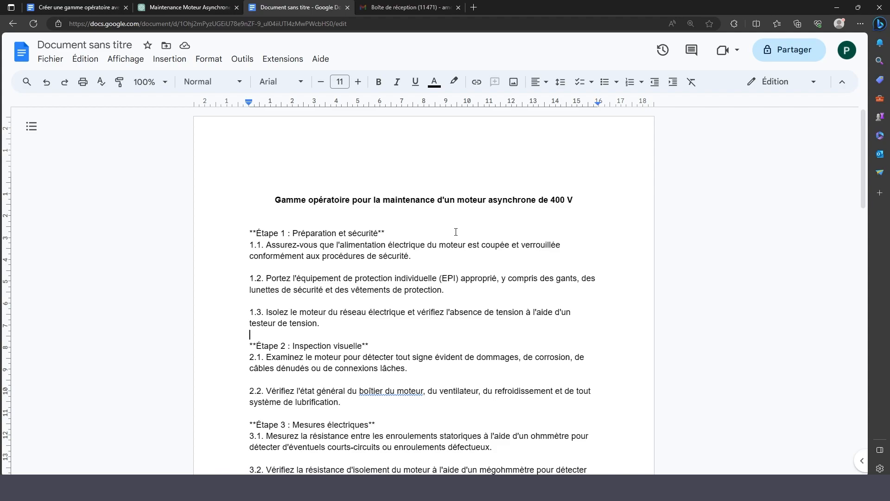
{"action": "scroll", "coordinate": [456, 232], "scroll_direction": "down", "scroll_amount": 4}
{"action": "scroll", "coordinate": [319, 209], "scroll_direction": "up", "scroll_amount": 1}
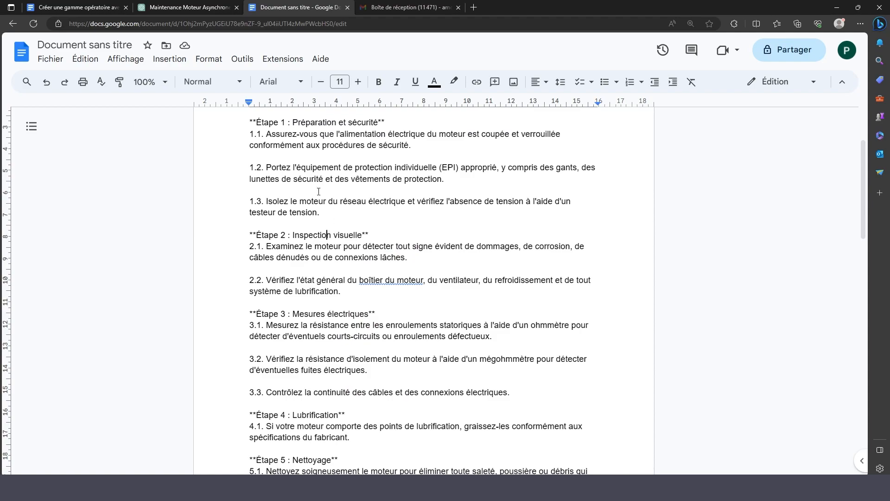
{"action": "left_click_drag", "start_coordinate": [251, 156], "coordinate": [323, 291]}
{"action": "left_click", "coordinate": [388, 170]}
{"action": "left_click", "coordinate": [411, 346], "text": "shift"}
{"action": "left_click", "coordinate": [494, 301]}
{"action": "scroll", "coordinate": [495, 301], "scroll_direction": "down", "scroll_amount": 6}
{"action": "scroll", "coordinate": [496, 302], "scroll_direction": "up", "scroll_amount": 4}
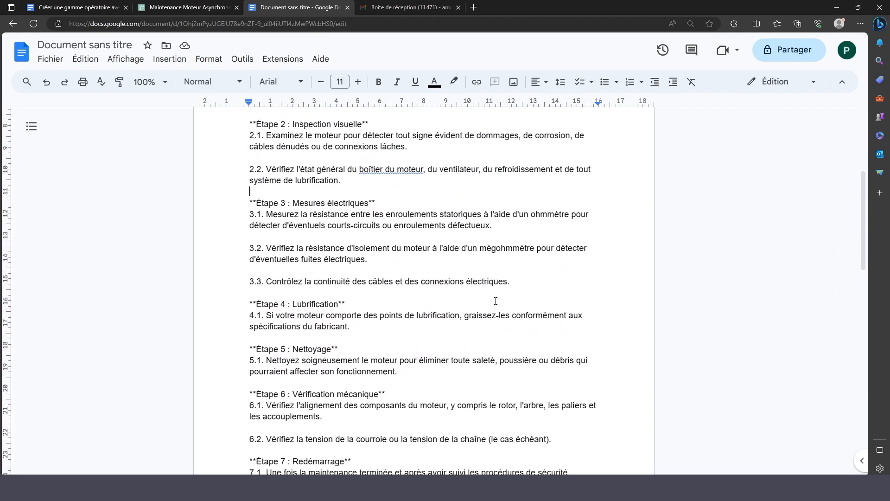
{"action": "scroll", "coordinate": [496, 301], "scroll_direction": "up", "scroll_amount": 3}
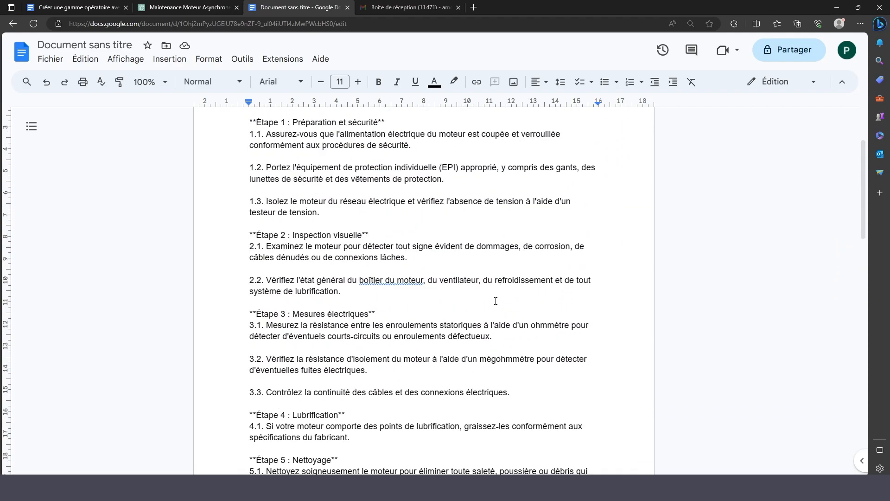
{"action": "scroll", "coordinate": [496, 301], "scroll_direction": "up", "scroll_amount": 3}
{"action": "scroll", "coordinate": [502, 316], "scroll_direction": "down", "scroll_amount": 1}
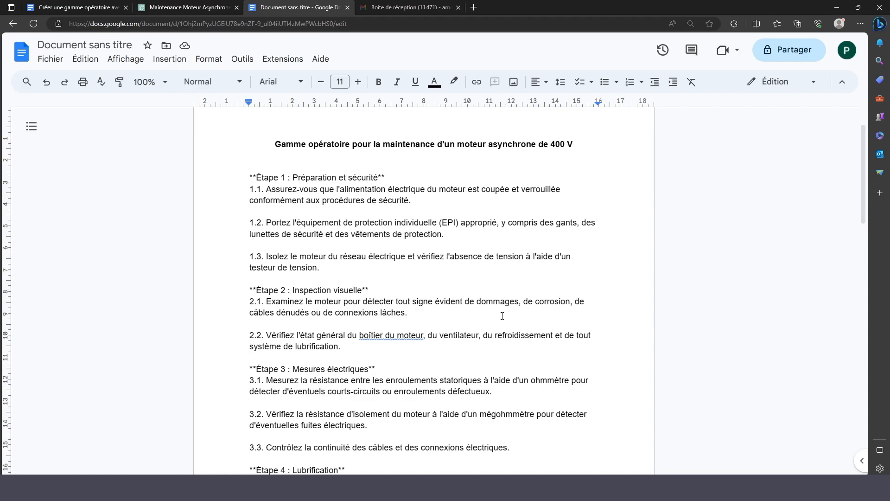
{"action": "scroll", "coordinate": [502, 315], "scroll_direction": "down", "scroll_amount": 4}
{"action": "scroll", "coordinate": [450, 356], "scroll_direction": "up", "scroll_amount": 5}
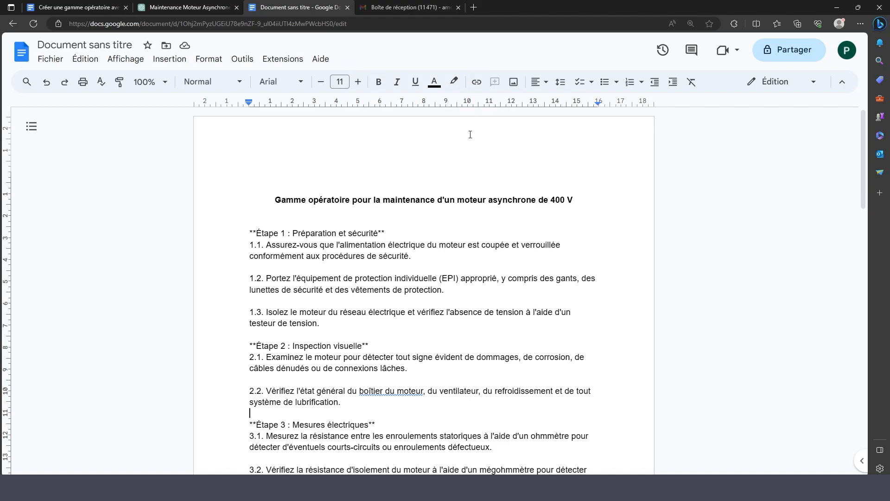
- Copy the maintenance-engineer prompt from the ChatGPT conversation and paste it into the body of the new Gmail message
{"action": "key", "text": "ctrl+Tab"}
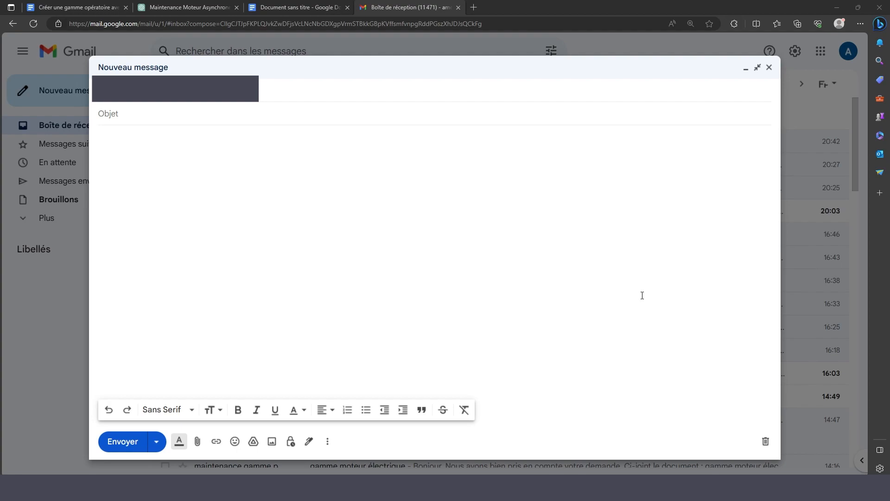
{"action": "left_click", "coordinate": [194, 8]}
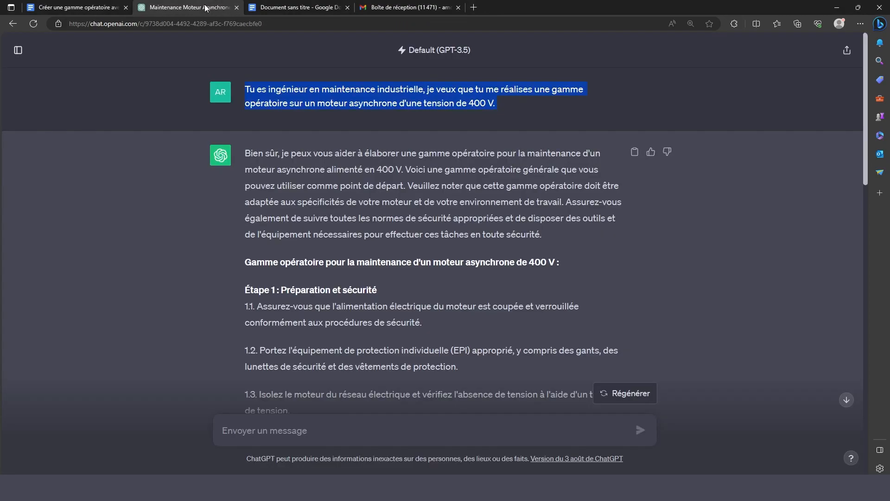
{"action": "left_click_drag", "start_coordinate": [372, 99], "coordinate": [248, 91]}
{"action": "key", "text": "ctrl+c"}
{"action": "left_click", "coordinate": [420, 7]}
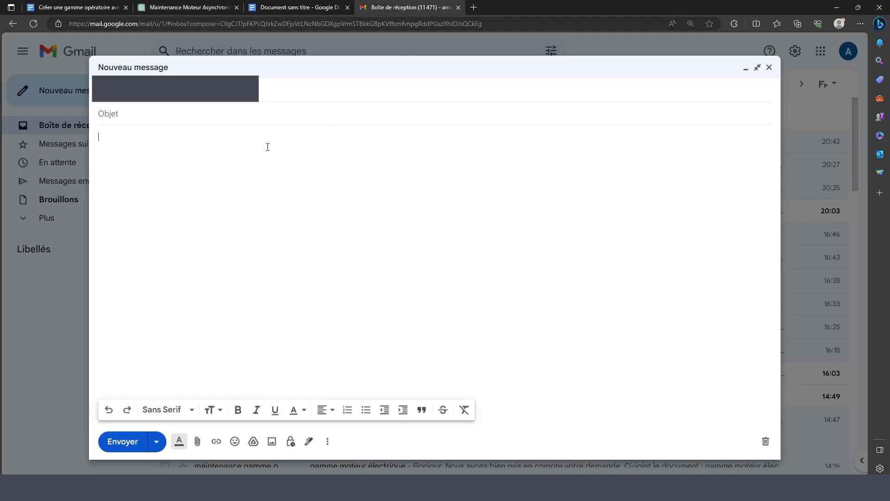
{"action": "key", "text": "ctrl+v"}
- Set the subject of the new message to "Gamme opératoire moteur"
{"action": "type", "text": "Gamme o"}
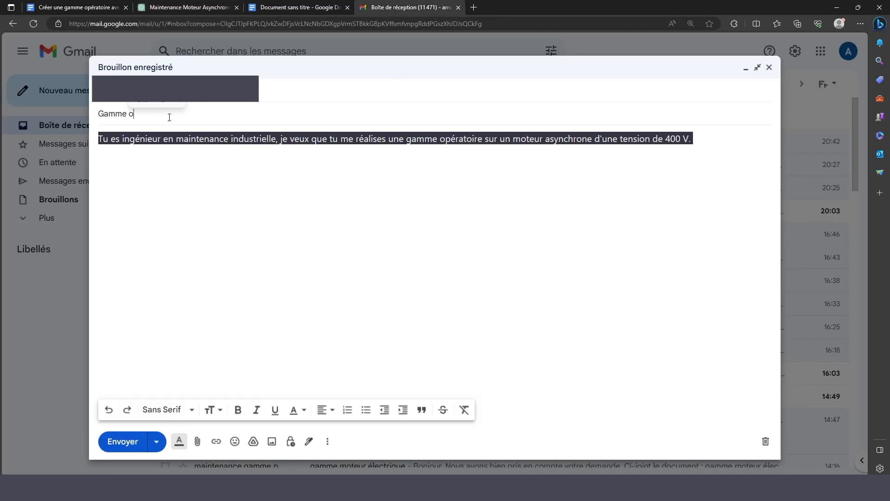
{"action": "type", "text": "pératoire "}
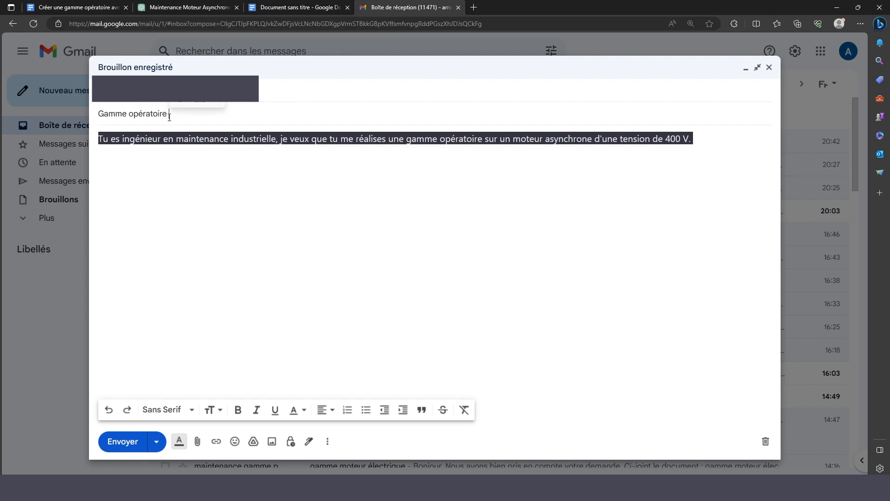
{"action": "type", "text": "moteur"}
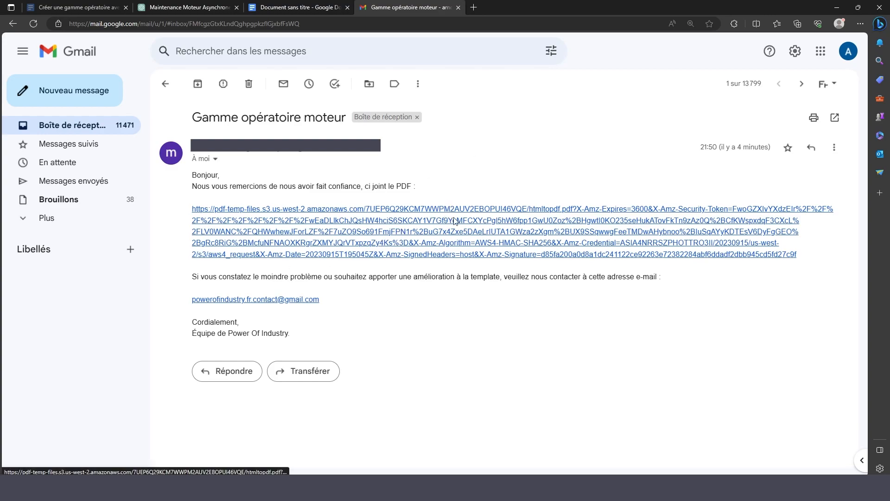
- Open the PDF linked in the received "Gamme opératoire moteur" email
{"action": "left_click", "coordinate": [428, 233]}
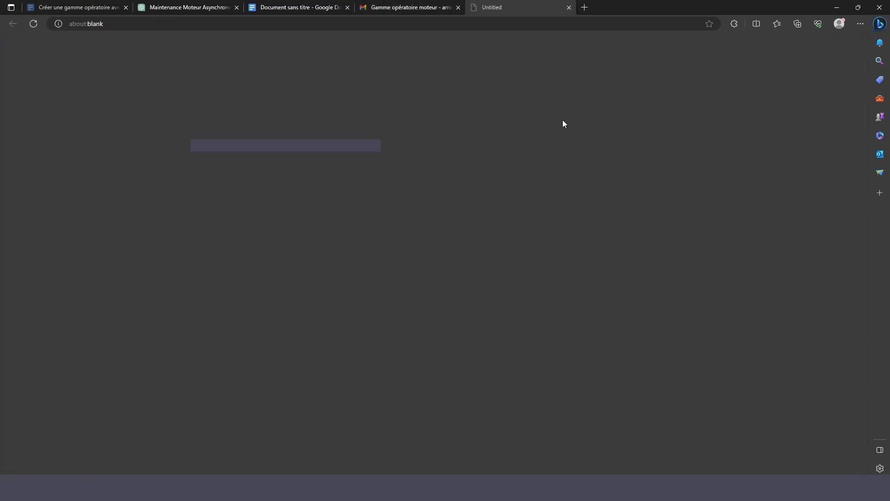
{"action": "left_click", "coordinate": [690, 62]}
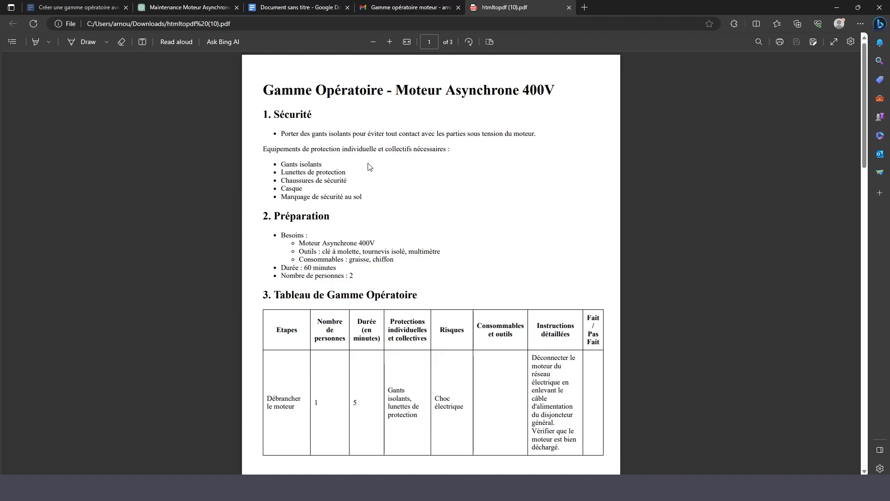
- Skim the whole PDF procedure, from its title and preparation section to the closing validation block, and return to the first page
{"action": "left_click_drag", "start_coordinate": [267, 84], "coordinate": [446, 90]}
{"action": "left_click", "coordinate": [565, 91]}
{"action": "left_click_drag", "start_coordinate": [562, 93], "coordinate": [359, 91]}
{"action": "left_click", "coordinate": [304, 125]}
{"action": "left_click_drag", "start_coordinate": [258, 219], "coordinate": [371, 240]}
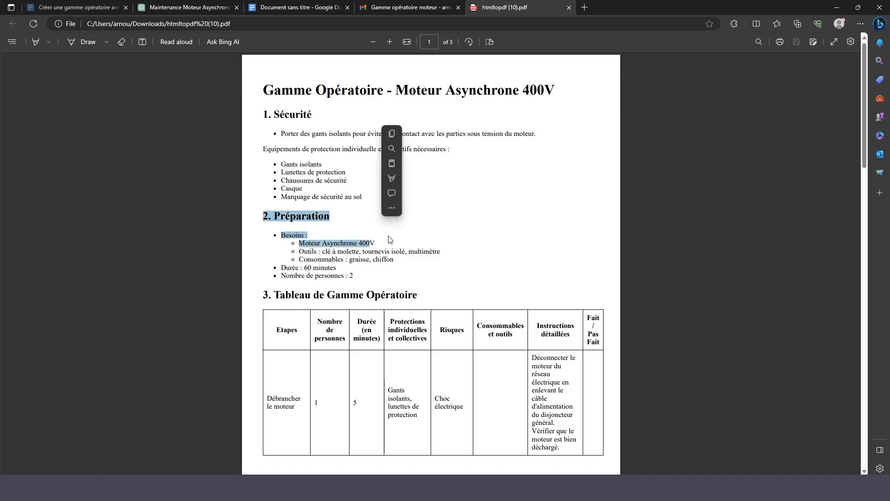
{"action": "left_click", "coordinate": [389, 236]}
{"action": "scroll", "coordinate": [363, 229], "scroll_direction": "down", "scroll_amount": 3}
{"action": "scroll", "coordinate": [437, 185], "scroll_direction": "down", "scroll_amount": 10}
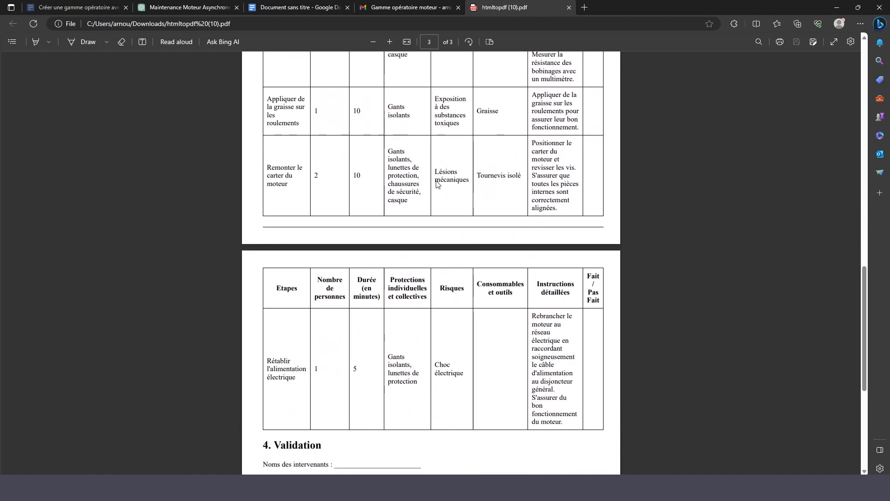
{"action": "scroll", "coordinate": [437, 184], "scroll_direction": "down", "scroll_amount": 3}
{"action": "left_click_drag", "start_coordinate": [266, 180], "coordinate": [409, 233]}
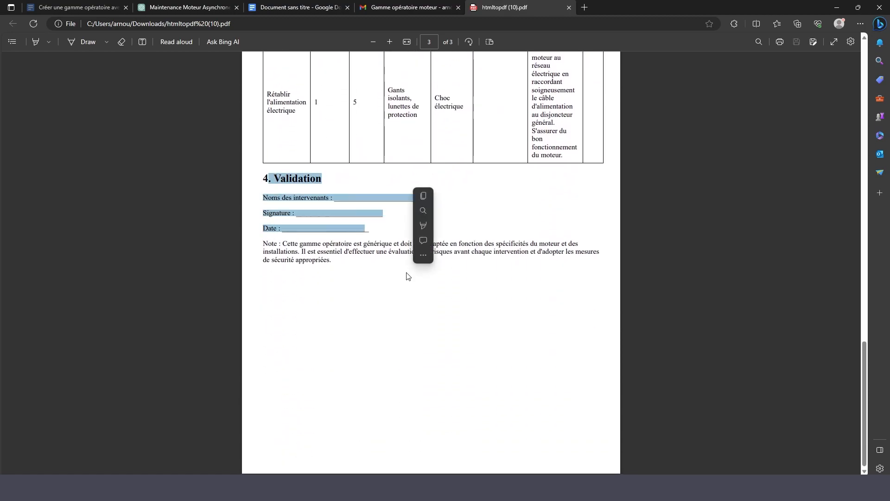
{"action": "scroll", "coordinate": [431, 283], "scroll_direction": "up", "scroll_amount": 7}
{"action": "scroll", "coordinate": [432, 284], "scroll_direction": "up", "scroll_amount": 10}
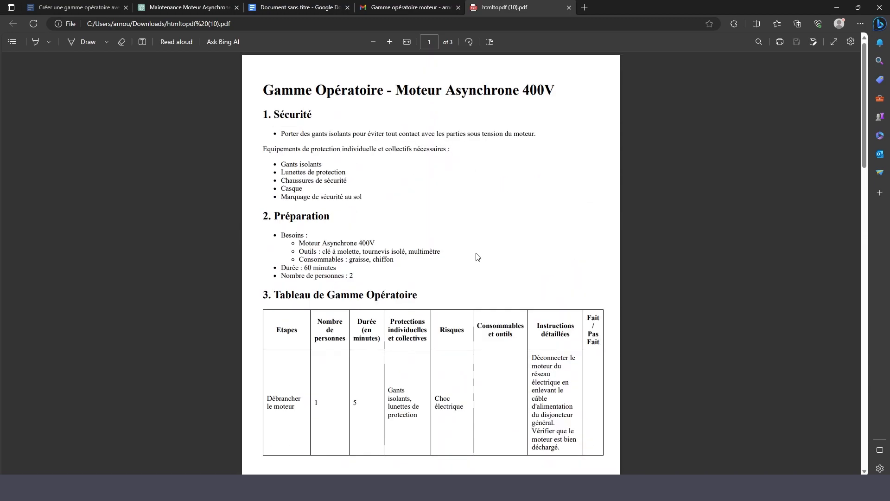
- Read the "1. Sécurité" section at a larger zoom, including the list of required individual and collective protective equipment
{"action": "scroll", "coordinate": [480, 228], "scroll_direction": "up", "scroll_amount": 3, "text": "ctrl"}
{"action": "scroll", "coordinate": [481, 227], "scroll_direction": "up", "scroll_amount": 2}
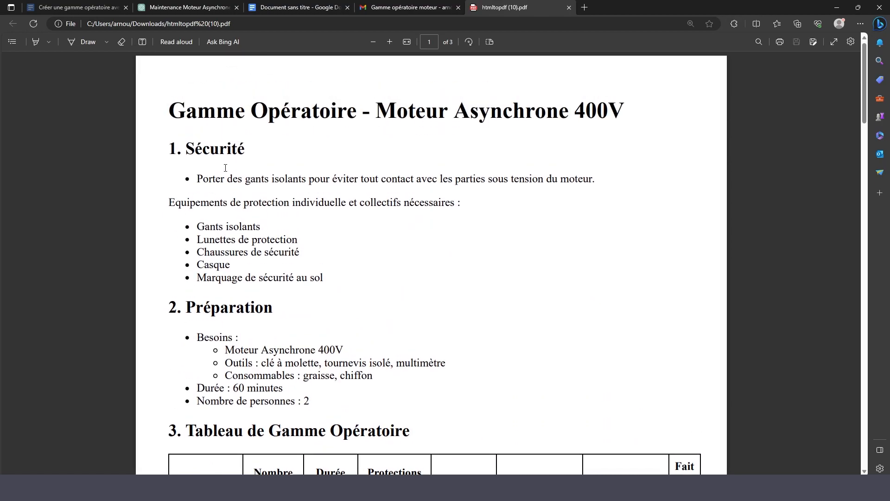
{"action": "left_click_drag", "start_coordinate": [205, 181], "coordinate": [624, 219]}
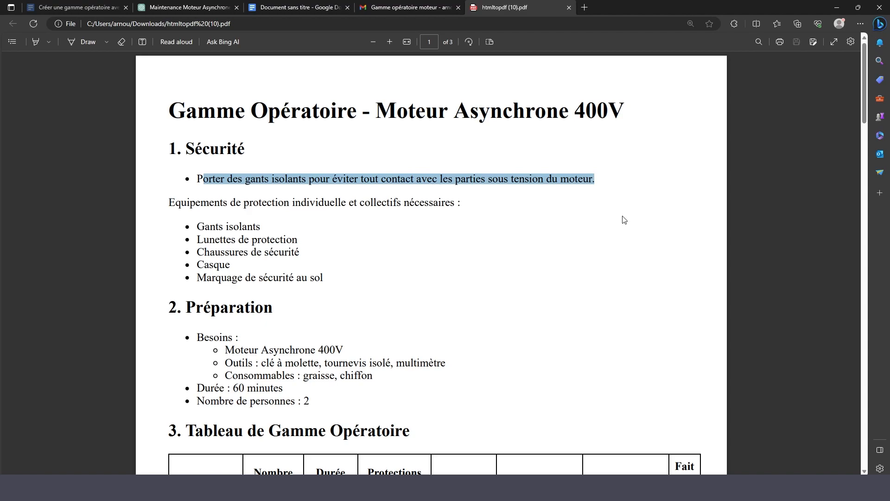
{"action": "left_click", "coordinate": [624, 218]}
{"action": "left_click_drag", "start_coordinate": [223, 204], "coordinate": [451, 208]}
{"action": "left_click_drag", "start_coordinate": [228, 227], "coordinate": [337, 232]}
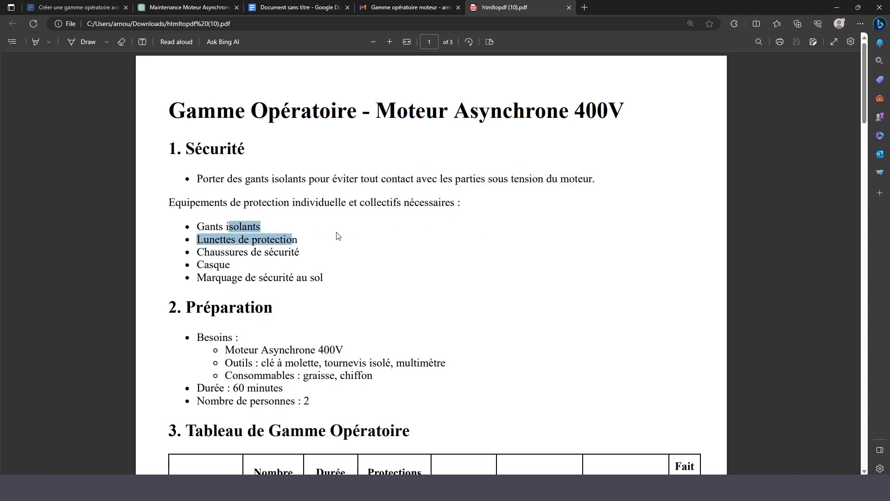
{"action": "left_click_drag", "start_coordinate": [222, 253], "coordinate": [320, 278]}
{"action": "left_click_drag", "start_coordinate": [206, 277], "coordinate": [334, 278]}
{"action": "left_click", "coordinate": [433, 287]}
- Read the "2. Préparation" section, covering the needs, tools, consumables, duration and number of people
{"action": "scroll", "coordinate": [437, 287], "scroll_direction": "down", "scroll_amount": 3}
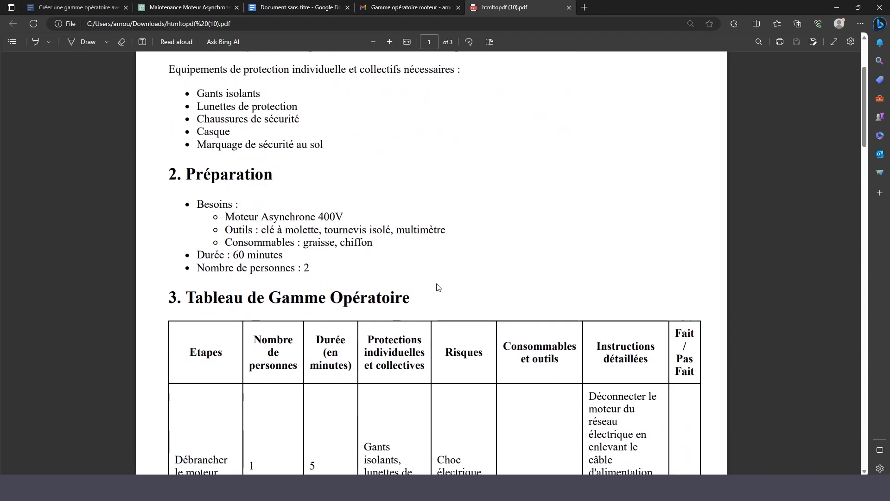
{"action": "left_click_drag", "start_coordinate": [184, 175], "coordinate": [245, 176]}
{"action": "left_click_drag", "start_coordinate": [205, 204], "coordinate": [262, 222]}
{"action": "left_click_drag", "start_coordinate": [385, 227], "coordinate": [197, 229]}
{"action": "left_click", "coordinate": [267, 234]}
{"action": "left_click_drag", "start_coordinate": [259, 230], "coordinate": [297, 230]}
{"action": "left_click", "coordinate": [260, 243]}
{"action": "left_click_drag", "start_coordinate": [393, 236], "coordinate": [192, 260]}
{"action": "left_click", "coordinate": [388, 266]}
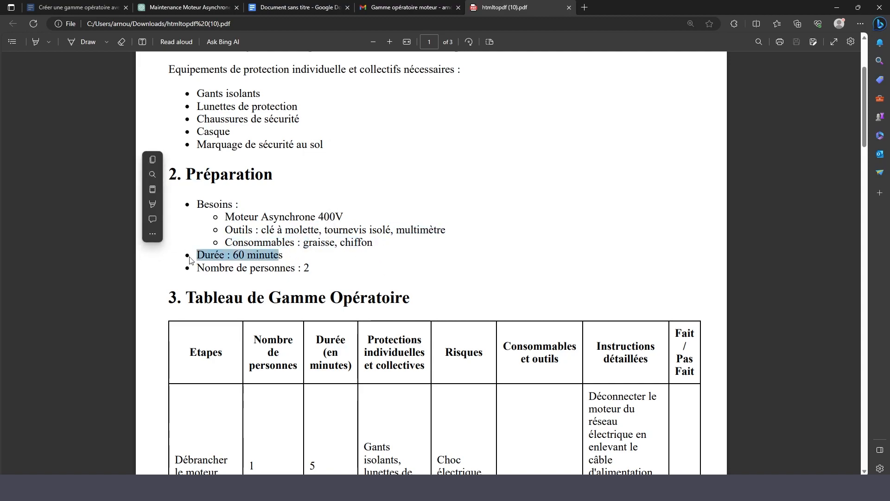
{"action": "left_click", "coordinate": [387, 259]}
{"action": "scroll", "coordinate": [410, 258], "scroll_direction": "down", "scroll_amount": 1}
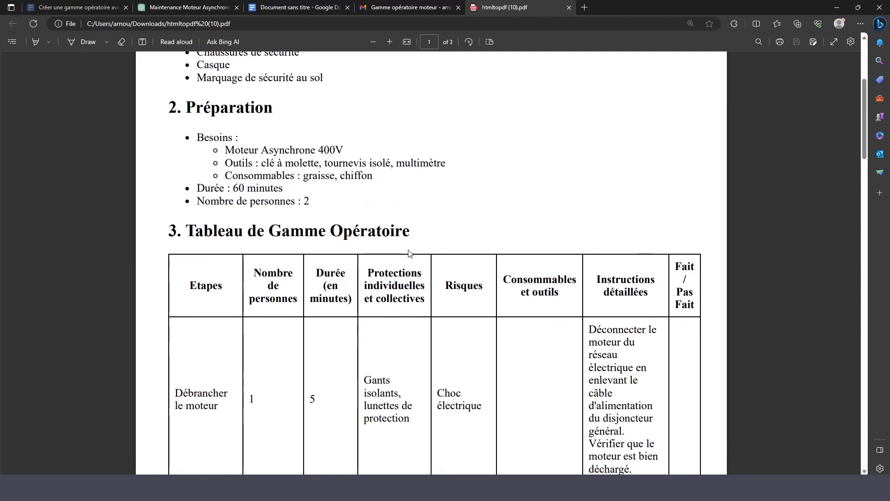
{"action": "scroll", "coordinate": [410, 255], "scroll_direction": "up", "scroll_amount": 2}
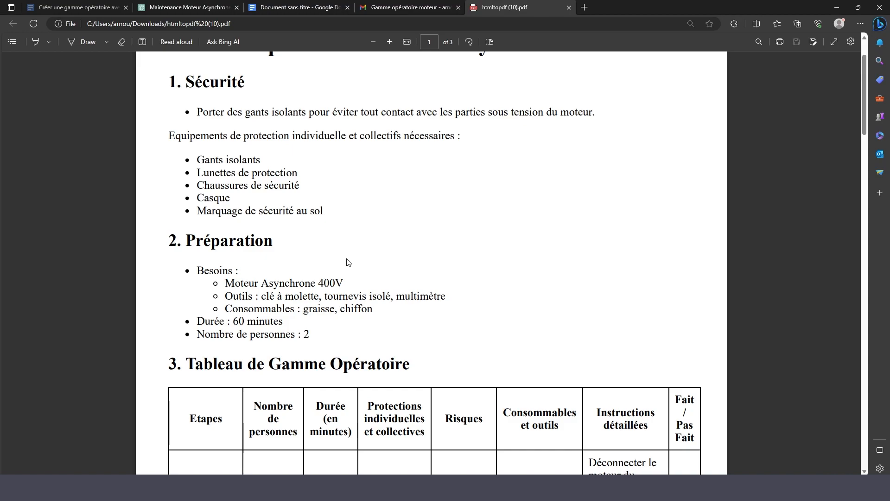
- Examine the column headings of the "3. Tableau de Gamme Opératoire" table, from the steps to the done / not done column
{"action": "scroll", "coordinate": [348, 263], "scroll_direction": "down", "scroll_amount": 5}
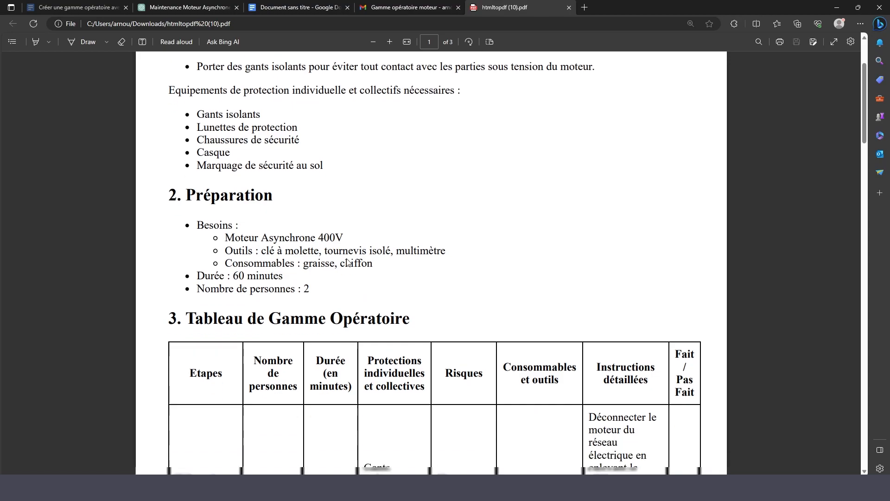
{"action": "left_click_drag", "start_coordinate": [257, 164], "coordinate": [533, 228]}
{"action": "left_click", "coordinate": [253, 260]}
{"action": "left_click_drag", "start_coordinate": [197, 217], "coordinate": [219, 325]}
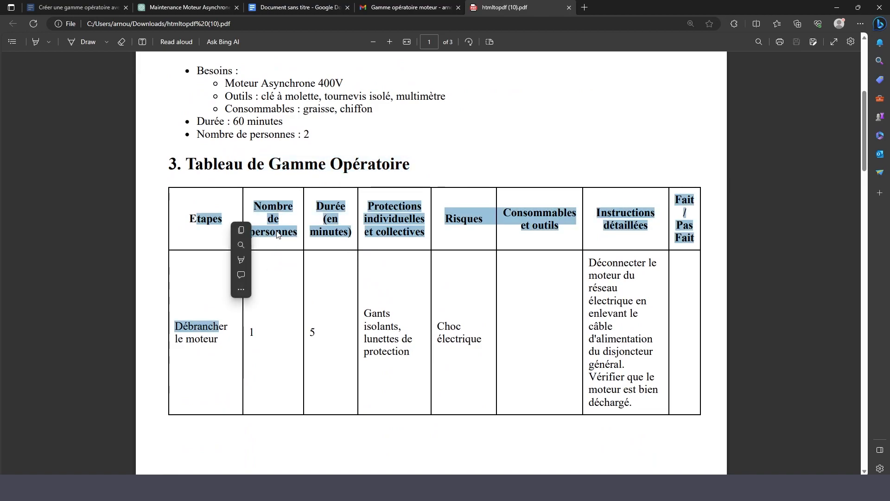
{"action": "left_click", "coordinate": [306, 222]}
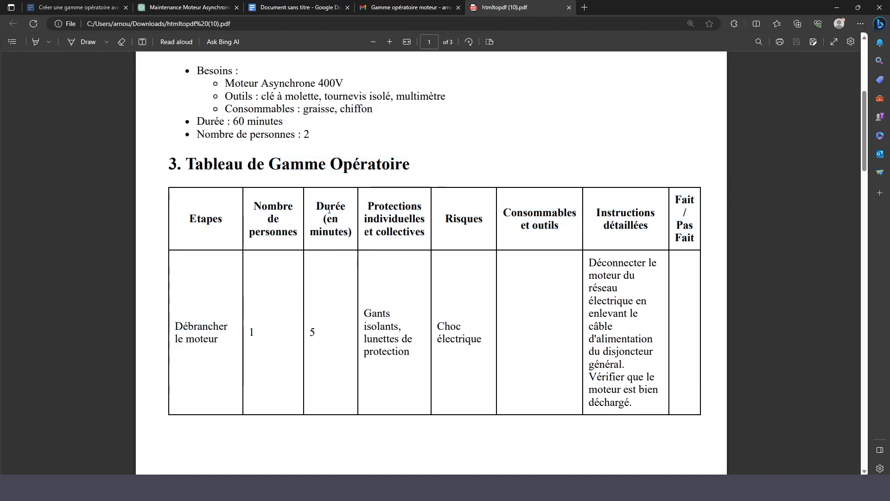
{"action": "left_click_drag", "start_coordinate": [382, 203], "coordinate": [412, 377]}
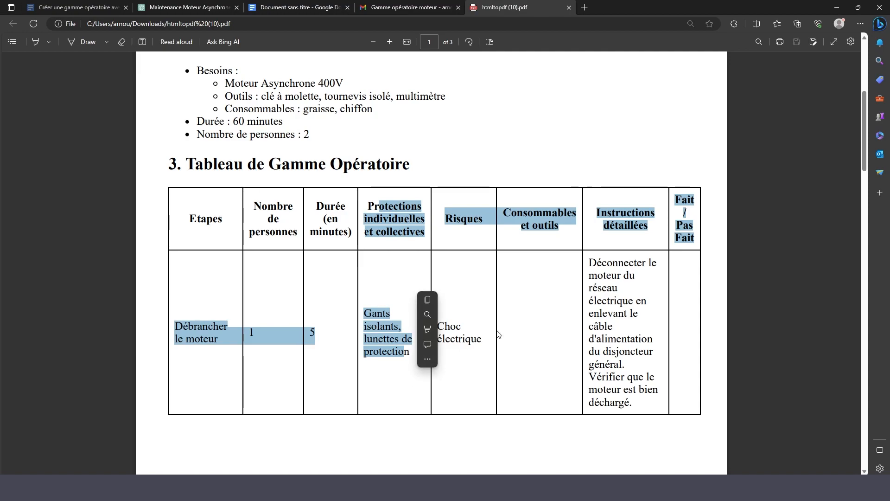
{"action": "left_click", "coordinate": [466, 228]}
{"action": "left_click_drag", "start_coordinate": [466, 227], "coordinate": [463, 369]}
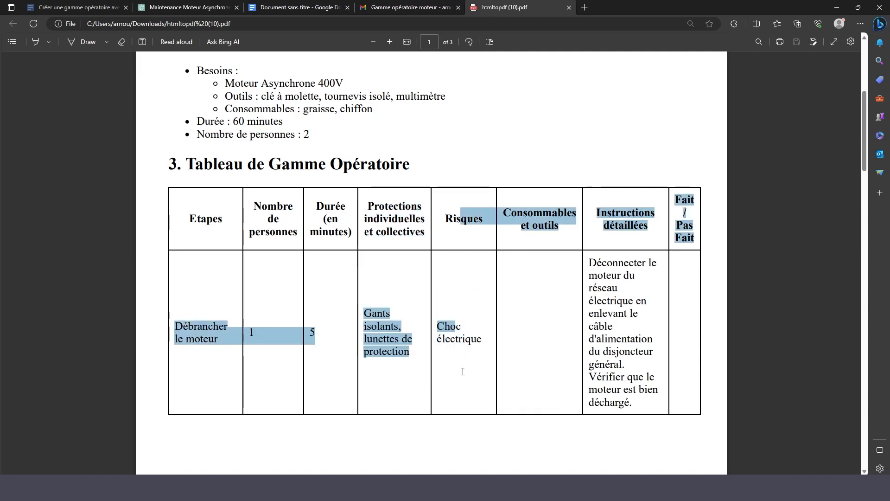
{"action": "left_click", "coordinate": [565, 344]}
{"action": "left_click_drag", "start_coordinate": [518, 214], "coordinate": [565, 336]}
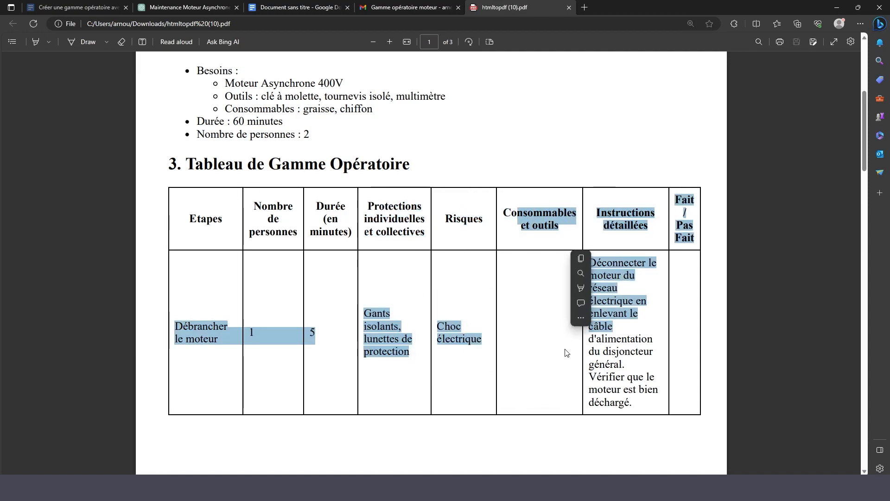
{"action": "left_click", "coordinate": [566, 350]}
{"action": "left_click_drag", "start_coordinate": [597, 210], "coordinate": [684, 320]}
{"action": "left_click", "coordinate": [717, 410]}
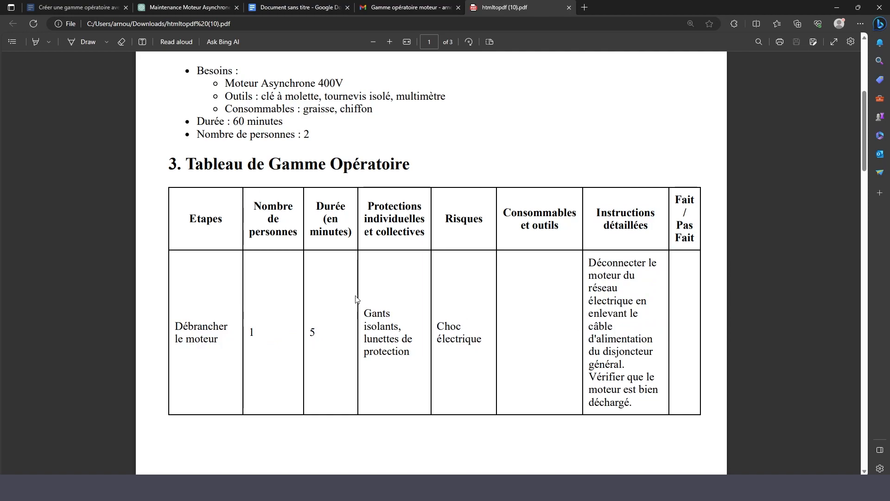
- Skim the procedure again and examine the "Débrancher le moteur" row for its staffing, duration, risk and detailed instructions
{"action": "scroll", "coordinate": [518, 223], "scroll_direction": "up", "scroll_amount": 5}
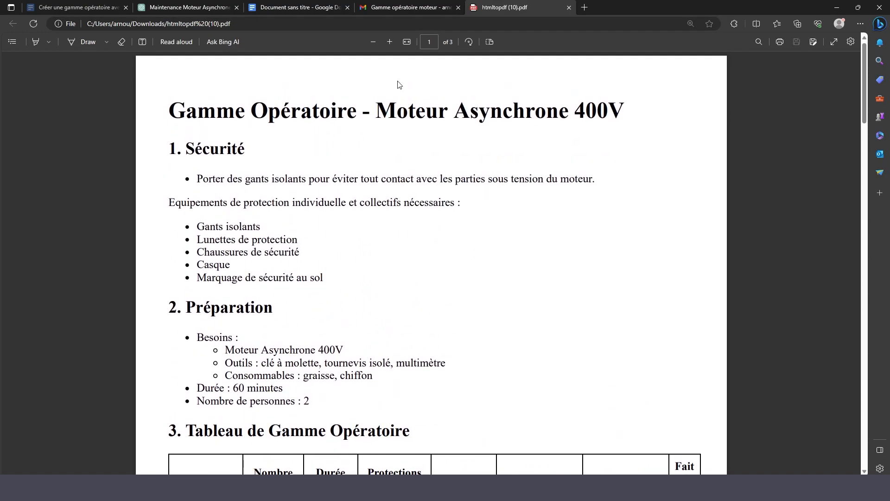
{"action": "scroll", "coordinate": [396, 260], "scroll_direction": "down", "scroll_amount": 15}
{"action": "scroll", "coordinate": [459, 221], "scroll_direction": "down", "scroll_amount": 5}
{"action": "scroll", "coordinate": [505, 236], "scroll_direction": "up", "scroll_amount": 15}
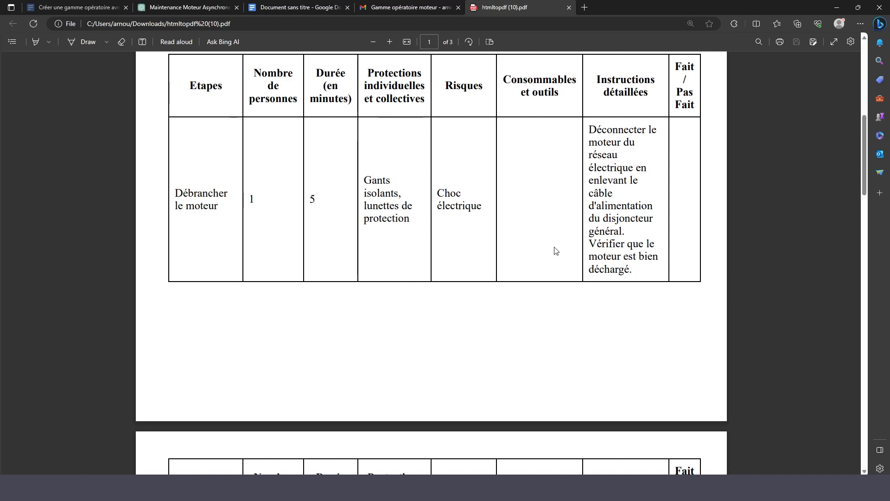
{"action": "left_click_drag", "start_coordinate": [241, 195], "coordinate": [366, 234]}
{"action": "left_click", "coordinate": [342, 180]}
{"action": "scroll", "coordinate": [325, 198], "scroll_direction": "up", "scroll_amount": 2}
{"action": "left_click_drag", "start_coordinate": [278, 141], "coordinate": [304, 260]}
{"action": "left_click", "coordinate": [344, 220]}
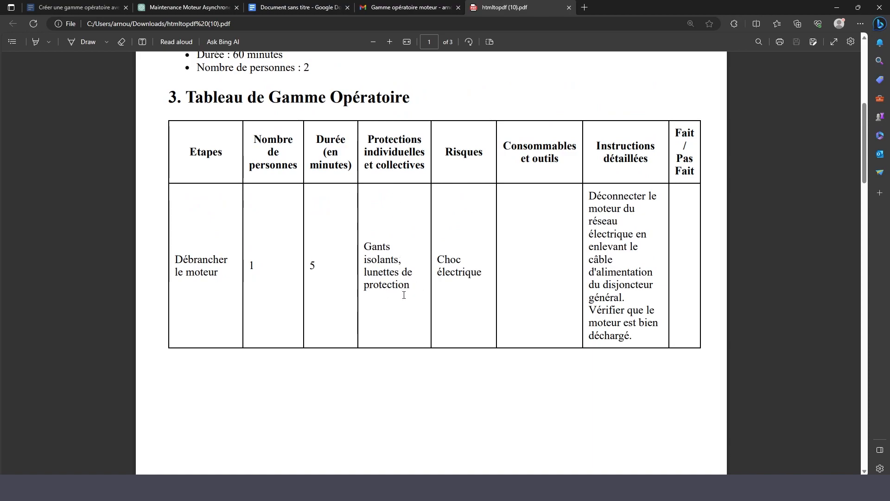
{"action": "left_click_drag", "start_coordinate": [454, 271], "coordinate": [497, 310]}
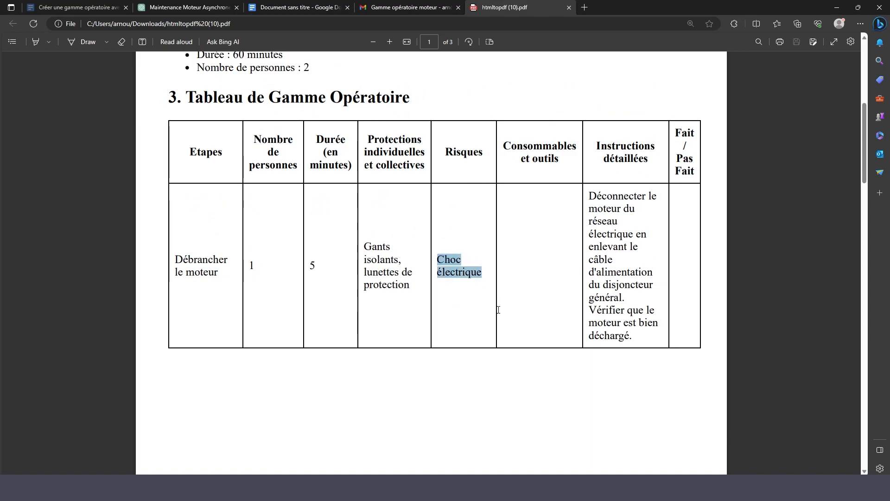
{"action": "left_click", "coordinate": [455, 347]}
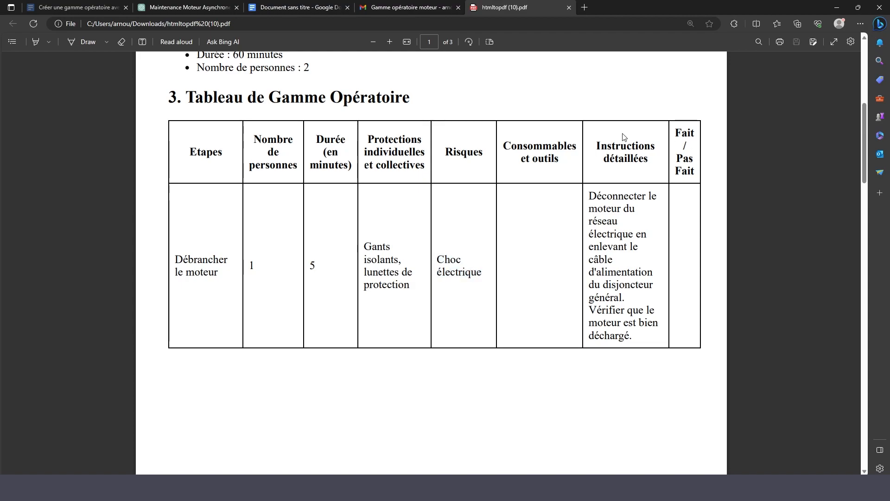
{"action": "left_click_drag", "start_coordinate": [604, 194], "coordinate": [668, 204]}
{"action": "left_click_drag", "start_coordinate": [603, 235], "coordinate": [653, 291]}
{"action": "left_click", "coordinate": [614, 260]}
{"action": "left_click", "coordinate": [631, 272]}
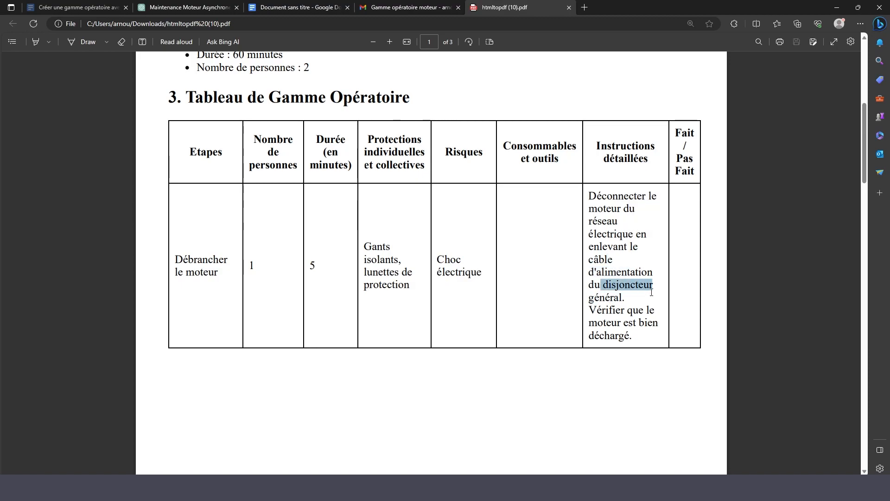
{"action": "left_click_drag", "start_coordinate": [607, 310], "coordinate": [662, 320]}
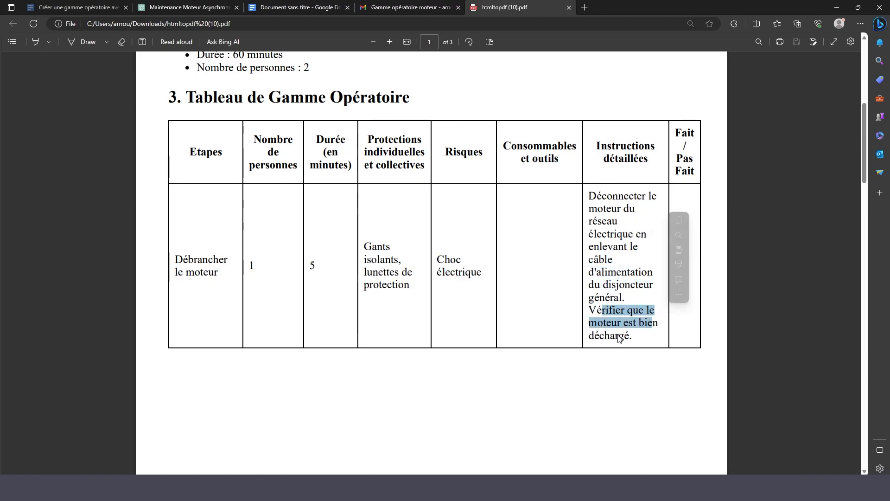
- Examine the "Démonter le carter du moteur" row on page 2 for its protections, risks, tools and detailed instructions
{"action": "scroll", "coordinate": [661, 315], "scroll_direction": "down", "scroll_amount": 3}
{"action": "scroll", "coordinate": [453, 199], "scroll_direction": "down", "scroll_amount": 6}
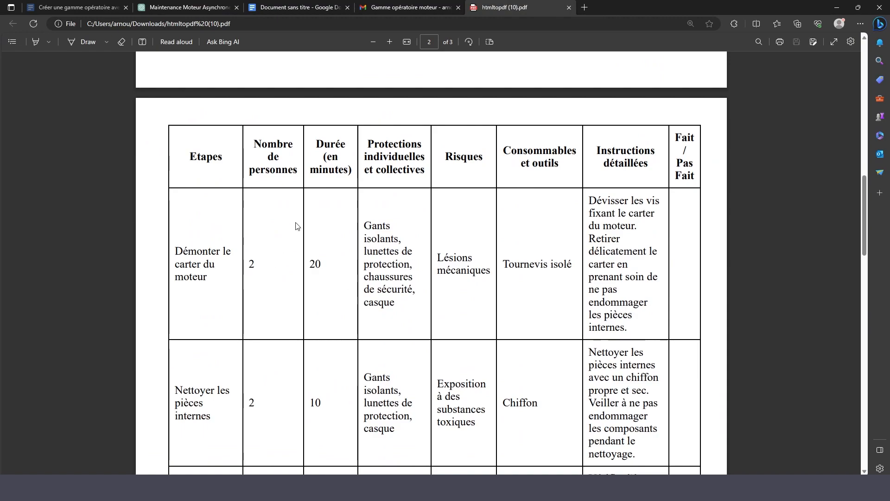
{"action": "left_click_drag", "start_coordinate": [286, 165], "coordinate": [277, 168]}
{"action": "left_click", "coordinate": [295, 266]}
{"action": "left_click_drag", "start_coordinate": [377, 226], "coordinate": [416, 282]}
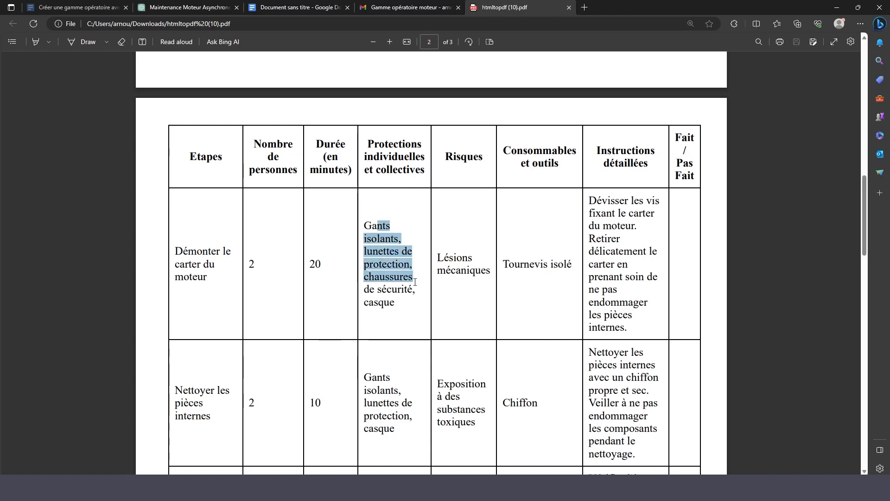
{"action": "left_click_drag", "start_coordinate": [449, 257], "coordinate": [486, 271]}
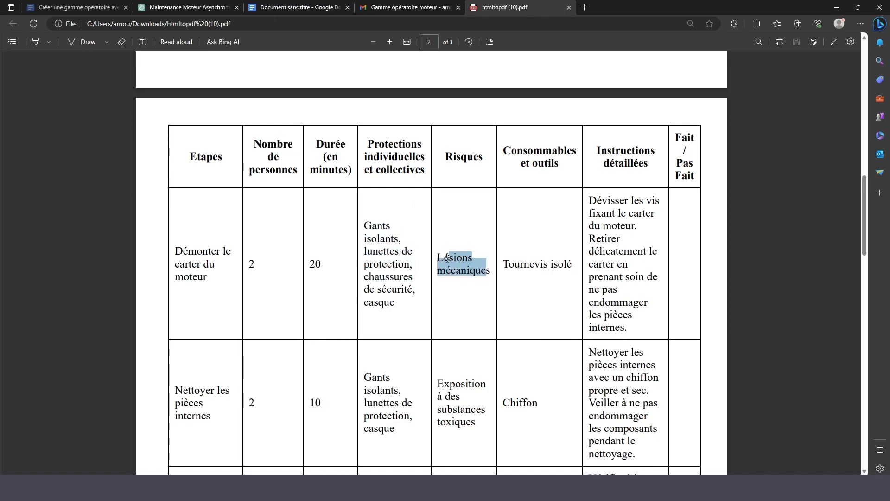
{"action": "left_click_drag", "start_coordinate": [572, 266], "coordinate": [508, 264]}
{"action": "left_click_drag", "start_coordinate": [597, 201], "coordinate": [635, 226]}
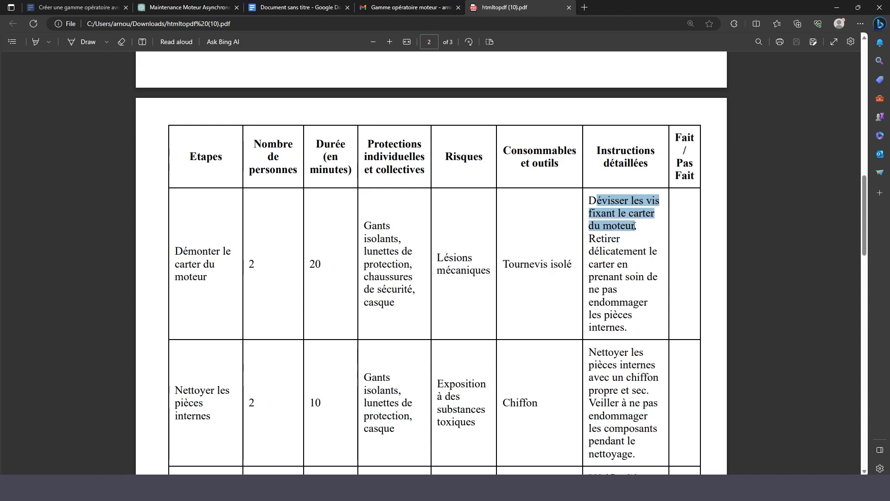
{"action": "left_click", "coordinate": [631, 276]}
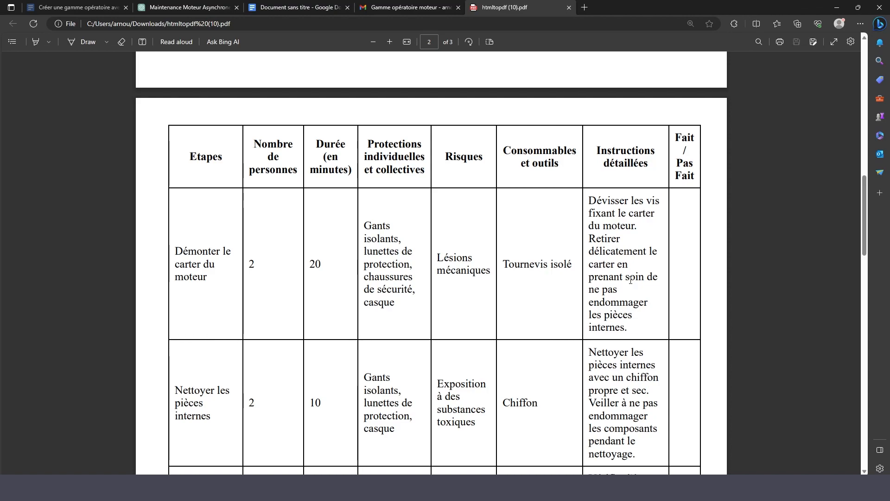
- Examine the "Nettoyer les pièces internes" and "Vérifier les connexions électriques" rows of the procedure table on page 2
{"action": "scroll", "coordinate": [631, 280], "scroll_direction": "down", "scroll_amount": 2}
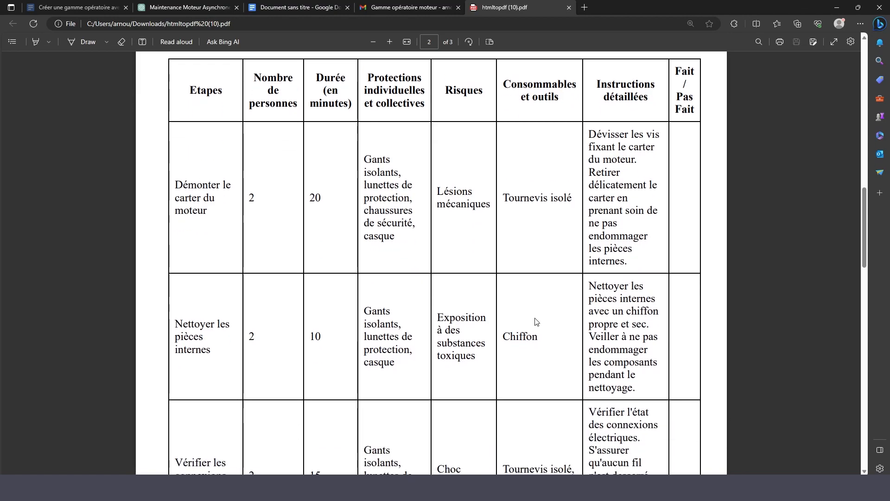
{"action": "left_click_drag", "start_coordinate": [212, 325], "coordinate": [600, 374]}
{"action": "scroll", "coordinate": [262, 364], "scroll_direction": "down", "scroll_amount": 4}
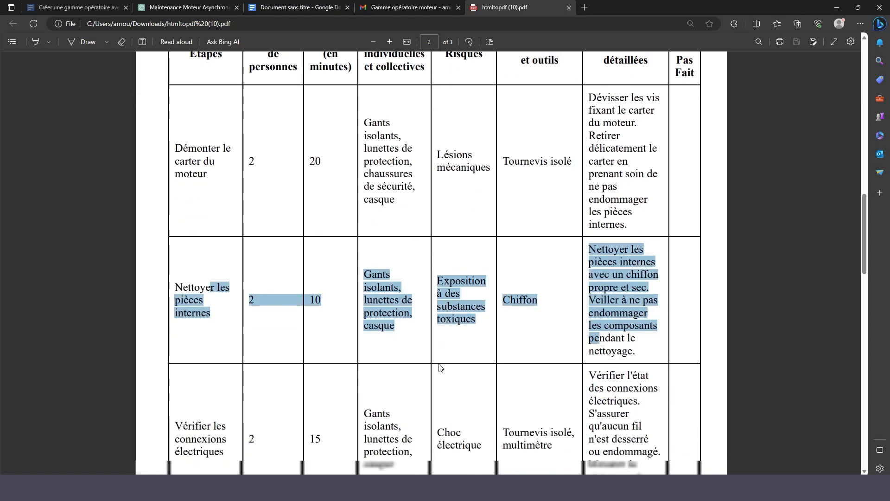
{"action": "left_click", "coordinate": [227, 353]}
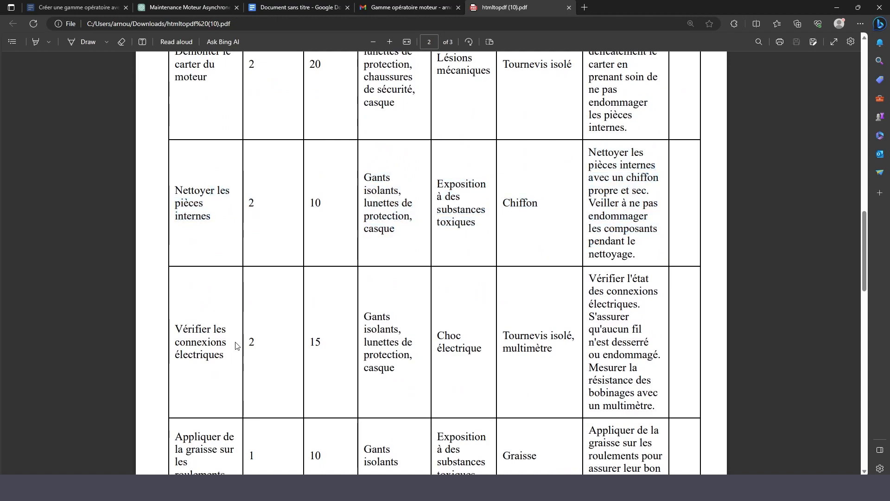
{"action": "scroll", "coordinate": [237, 348], "scroll_direction": "down", "scroll_amount": 2}
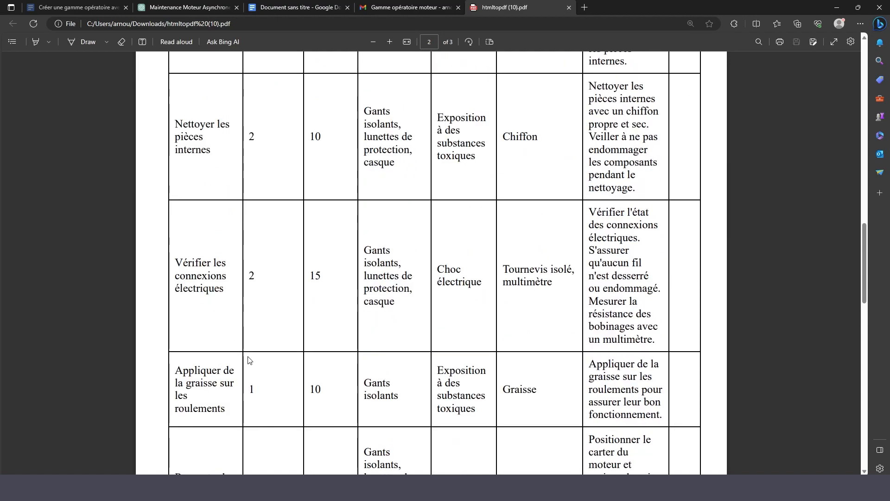
- Skim the remaining table rows and examine the "4. Validation" section with its name, signature and date fields and closing note
{"action": "scroll", "coordinate": [250, 361], "scroll_direction": "down", "scroll_amount": 10}
{"action": "scroll", "coordinate": [227, 346], "scroll_direction": "down", "scroll_amount": 6}
{"action": "scroll", "coordinate": [411, 197], "scroll_direction": "down", "scroll_amount": 4}
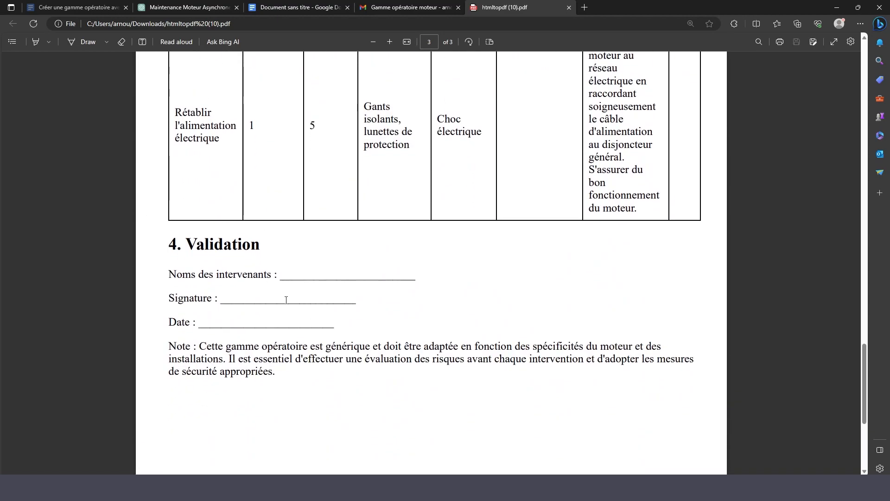
{"action": "left_click_drag", "start_coordinate": [168, 274], "coordinate": [416, 280]}
{"action": "left_click", "coordinate": [210, 299]}
{"action": "scroll", "coordinate": [334, 348], "scroll_direction": "down", "scroll_amount": 2}
{"action": "left_click_drag", "start_coordinate": [282, 311], "coordinate": [254, 306]}
{"action": "left_click", "coordinate": [436, 330]}
- Skim the whole procedure back to its title, reviewing the table and the safety and preparation sections
{"action": "scroll", "coordinate": [436, 330], "scroll_direction": "up", "scroll_amount": 3}
{"action": "left_click_drag", "start_coordinate": [604, 340], "coordinate": [593, 326]}
{"action": "scroll", "coordinate": [591, 323], "scroll_direction": "up", "scroll_amount": 4}
{"action": "scroll", "coordinate": [555, 341], "scroll_direction": "up", "scroll_amount": 15}
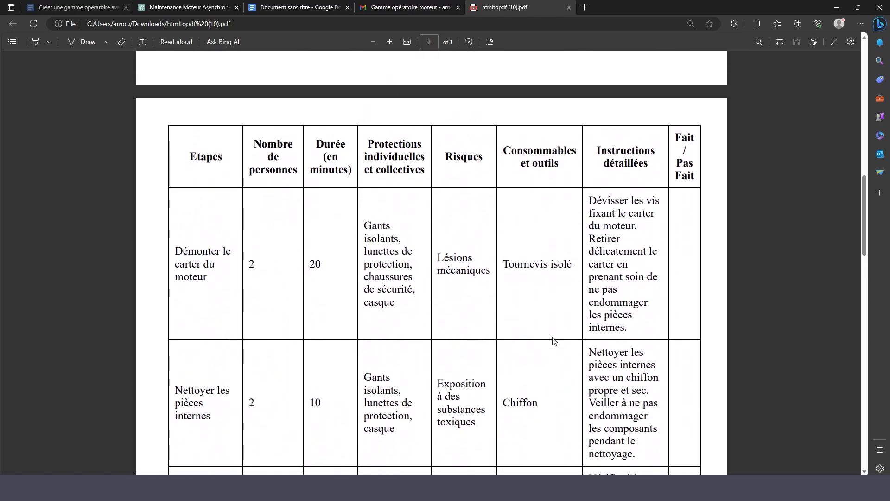
{"action": "scroll", "coordinate": [552, 342], "scroll_direction": "down", "scroll_amount": 1}
{"action": "scroll", "coordinate": [433, 195], "scroll_direction": "up", "scroll_amount": 7}
{"action": "scroll", "coordinate": [414, 196], "scroll_direction": "up", "scroll_amount": 3}
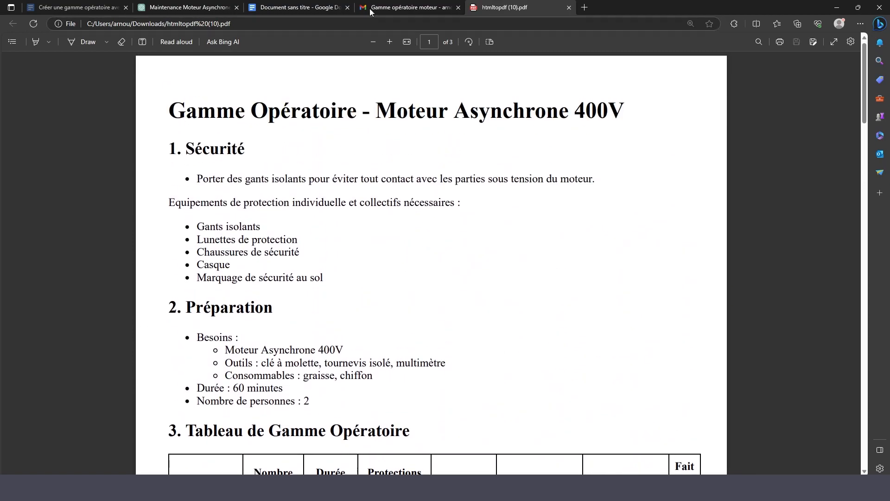
{"action": "scroll", "coordinate": [435, 215], "scroll_direction": "down", "scroll_amount": 10}
{"action": "scroll", "coordinate": [434, 215], "scroll_direction": "up", "scroll_amount": 7}
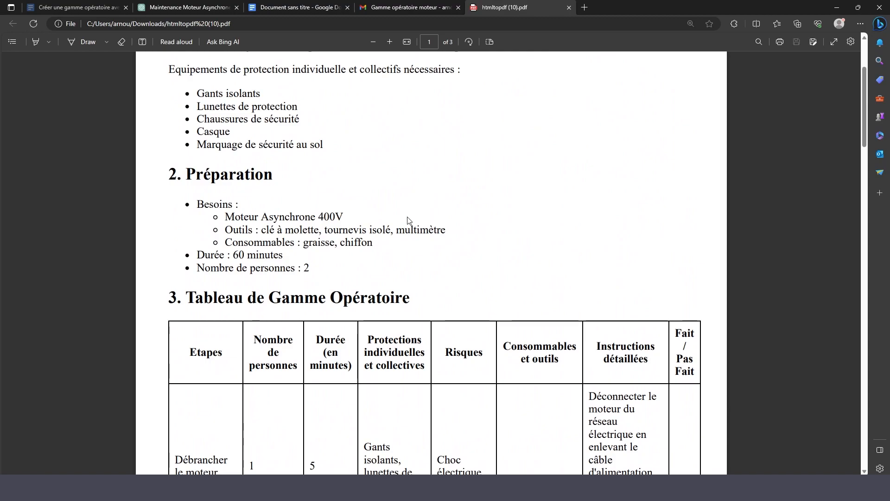
{"action": "scroll", "coordinate": [453, 215], "scroll_direction": "up", "scroll_amount": 3}
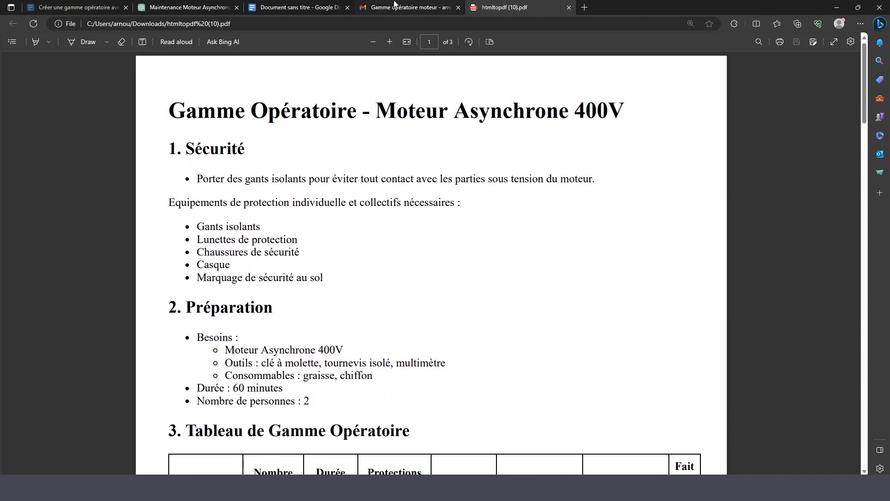
- Switch to Gmail and reread the sent request for a procedure on a 400 V asynchronous motor
{"action": "left_click", "coordinate": [399, 6]}
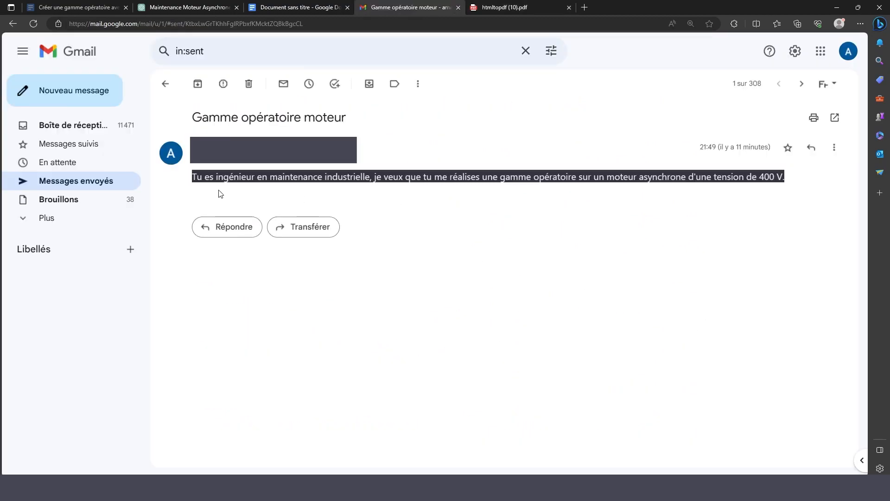
{"action": "left_click_drag", "start_coordinate": [192, 177], "coordinate": [322, 187]}
{"action": "left_click", "coordinate": [356, 193]}
{"action": "left_click_drag", "start_coordinate": [382, 174], "coordinate": [785, 177]}
- Return to the PDF, skim the procedure table and examine the risk listed for the "Démonter le carter du moteur" step
{"action": "key", "text": "ctrl+Tab"}
{"action": "scroll", "coordinate": [478, 134], "scroll_direction": "up", "scroll_amount": 7}
{"action": "scroll", "coordinate": [531, 165], "scroll_direction": "down", "scroll_amount": 4}
{"action": "scroll", "coordinate": [532, 165], "scroll_direction": "down", "scroll_amount": 15}
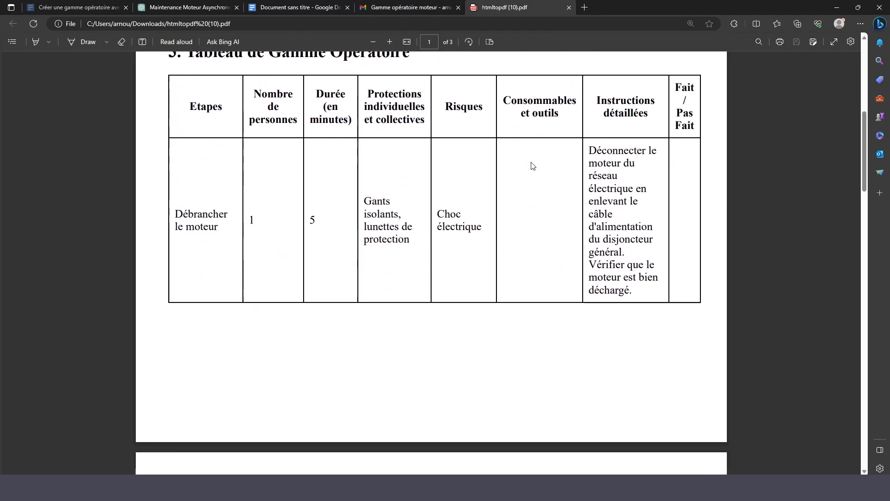
{"action": "scroll", "coordinate": [532, 165], "scroll_direction": "down", "scroll_amount": 8}
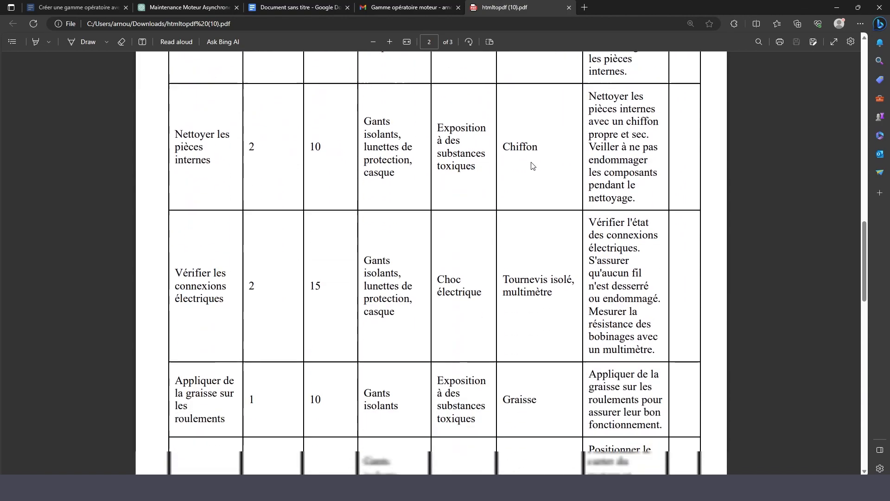
{"action": "scroll", "coordinate": [595, 239], "scroll_direction": "up", "scroll_amount": 9}
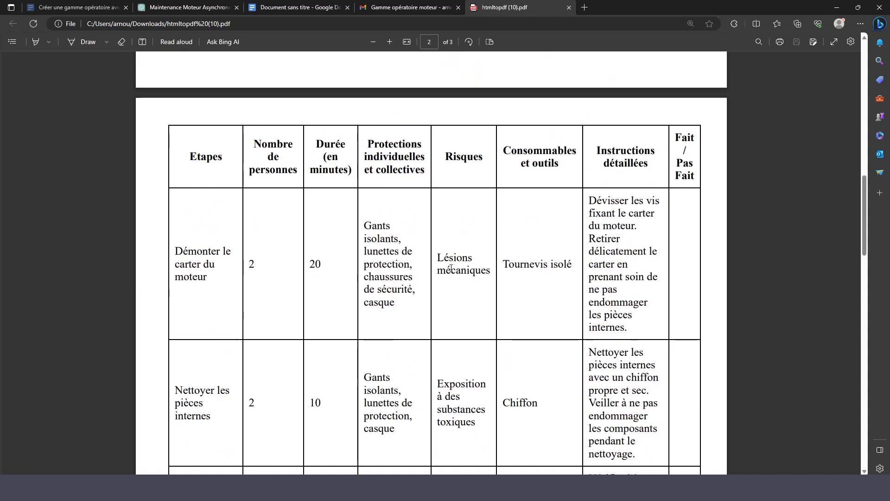
{"action": "left_click_drag", "start_coordinate": [480, 268], "coordinate": [438, 269]}
{"action": "left_click", "coordinate": [449, 280]}
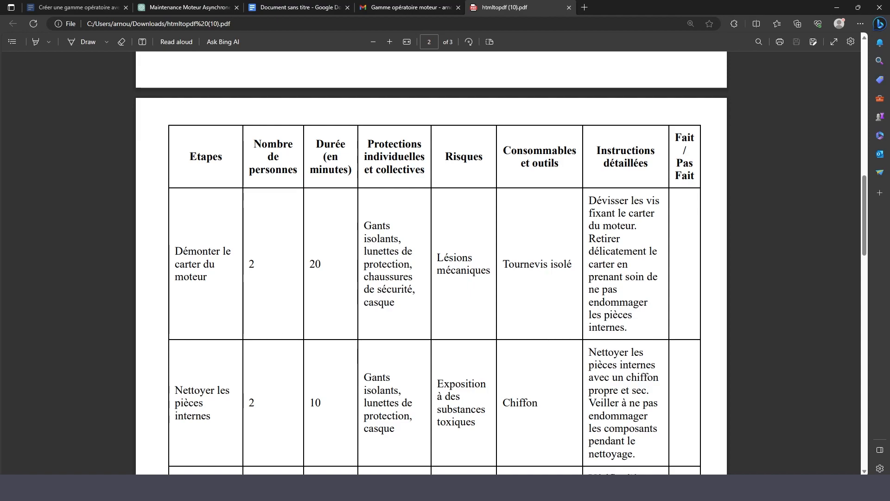
- Switch to Word and open the htmltopdf (10) PDF there, accepting its conversion into an editable document
{"action": "key", "text": "super+s"}
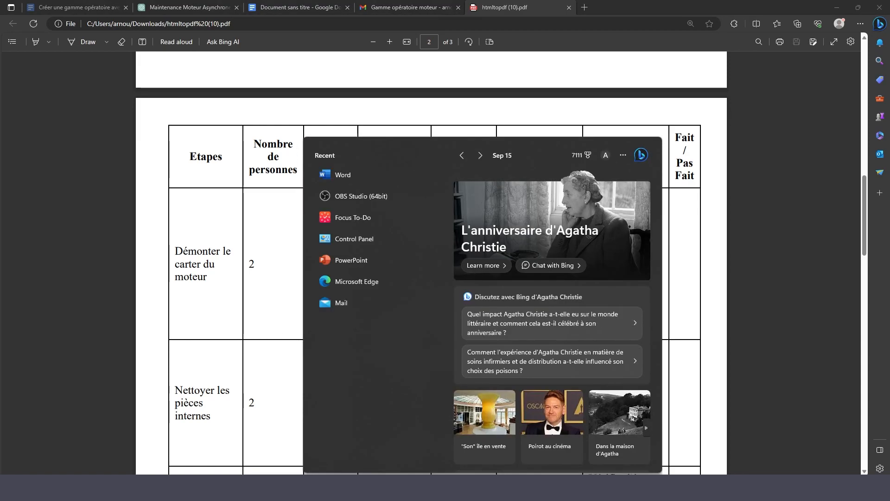
{"action": "left_click", "coordinate": [344, 171]}
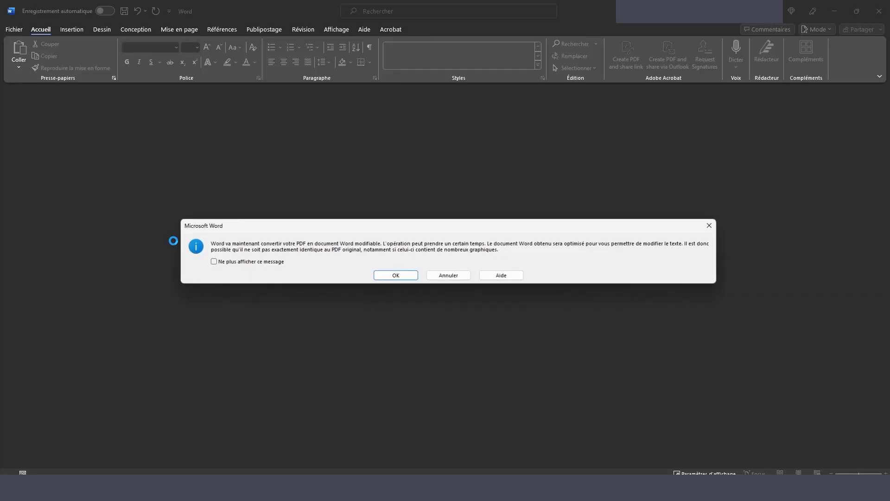
{"action": "key", "text": "Return"}
- Look through the converted Word document from the "1. Sécurité" section to "4. Validation", viewing several pages at once
{"action": "scroll", "coordinate": [418, 278], "scroll_direction": "down", "scroll_amount": 5}
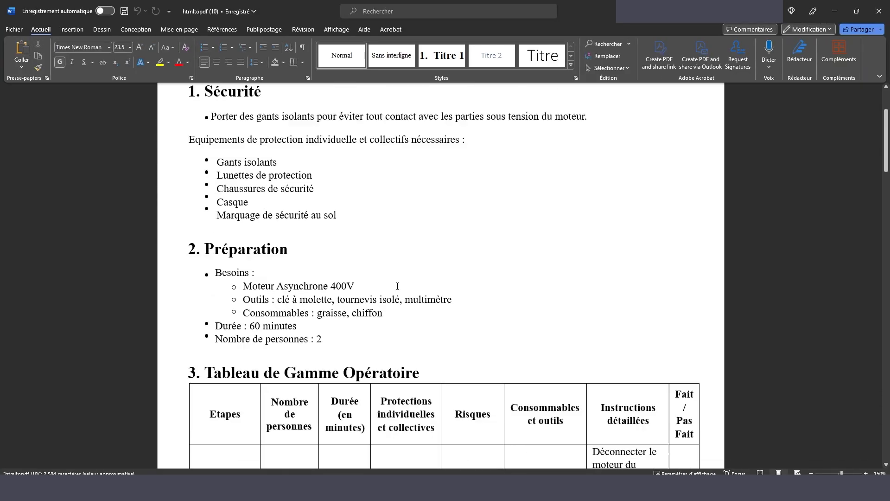
{"action": "scroll", "coordinate": [398, 287], "scroll_direction": "down", "scroll_amount": 7}
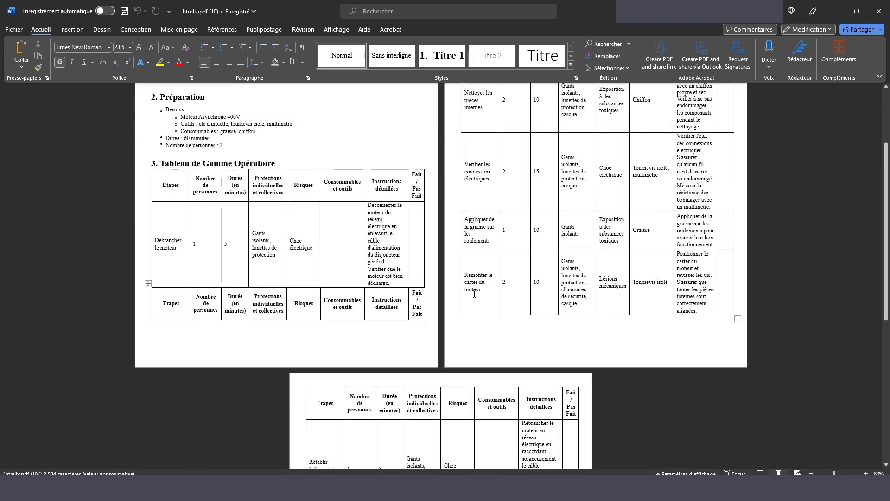
{"action": "scroll", "coordinate": [410, 291], "scroll_direction": "up", "scroll_amount": 3}
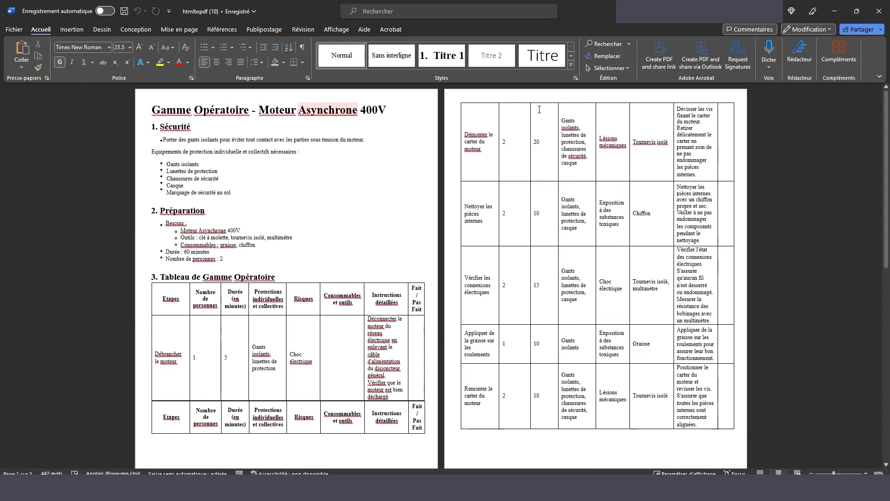
{"action": "scroll", "coordinate": [389, 210], "scroll_direction": "down", "scroll_amount": 3}
{"action": "scroll", "coordinate": [353, 195], "scroll_direction": "up", "scroll_amount": 3}
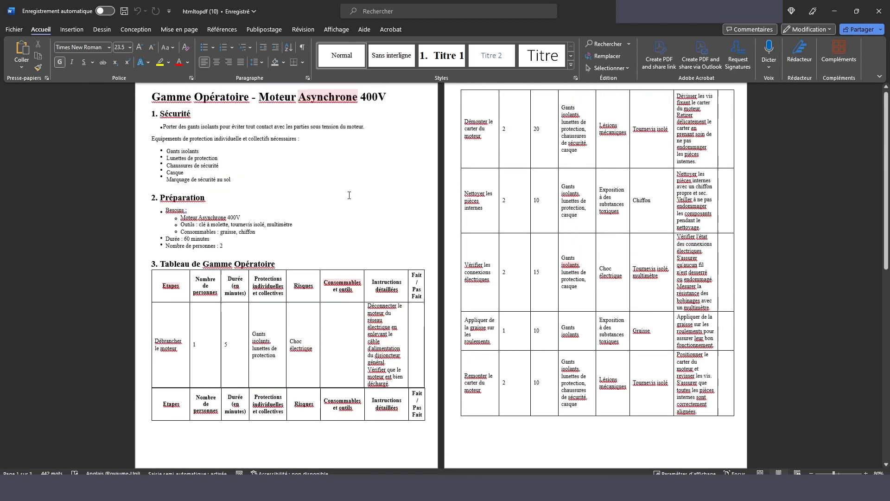
{"action": "scroll", "coordinate": [363, 234], "scroll_direction": "down", "scroll_amount": 3}
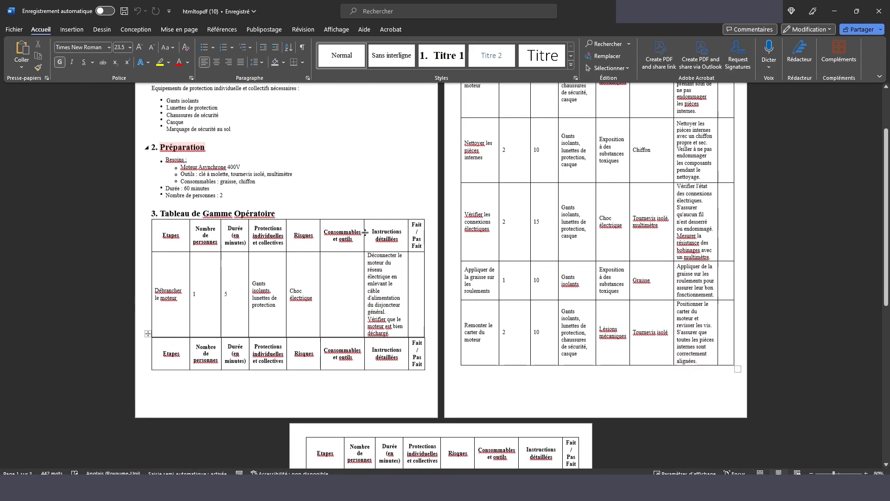
{"action": "scroll", "coordinate": [482, 254], "scroll_direction": "down", "scroll_amount": 5}
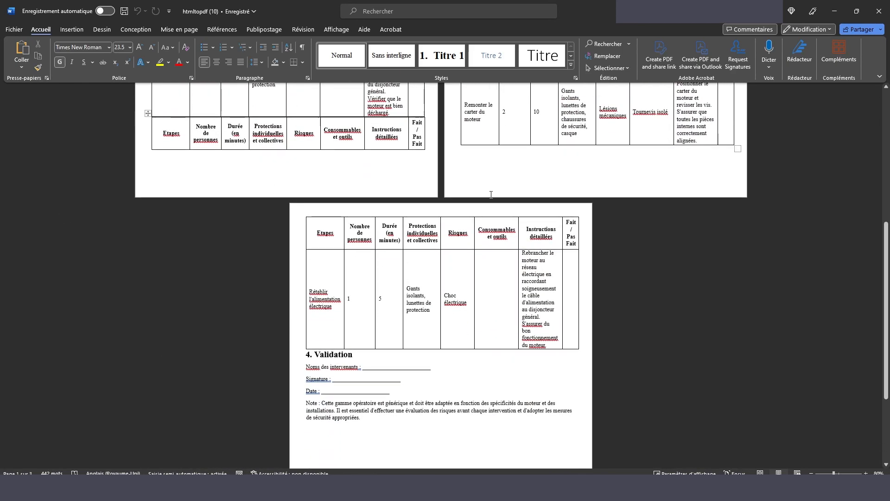
- Check the converted document again, placing the cursor in the "4. Validation" section and returning to the first page
{"action": "scroll", "coordinate": [430, 334], "scroll_direction": "up", "scroll_amount": 12}
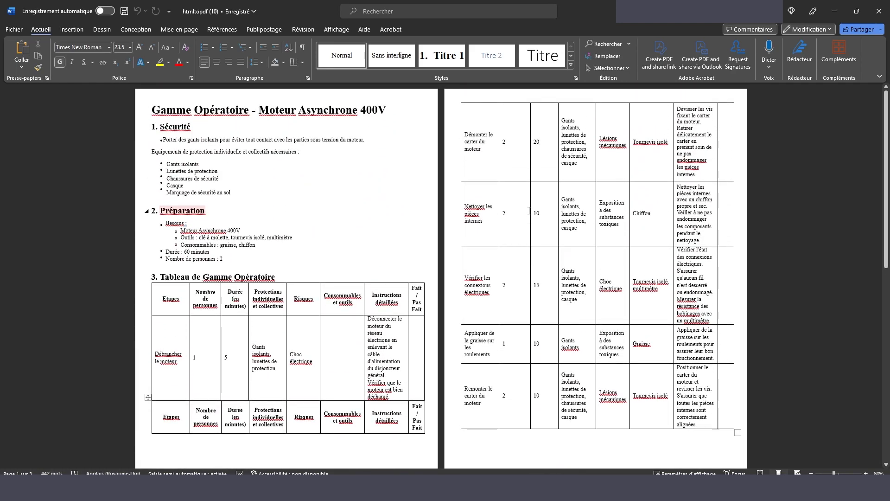
{"action": "scroll", "coordinate": [529, 211], "scroll_direction": "down", "scroll_amount": 9}
{"action": "scroll", "coordinate": [513, 220], "scroll_direction": "down", "scroll_amount": 3}
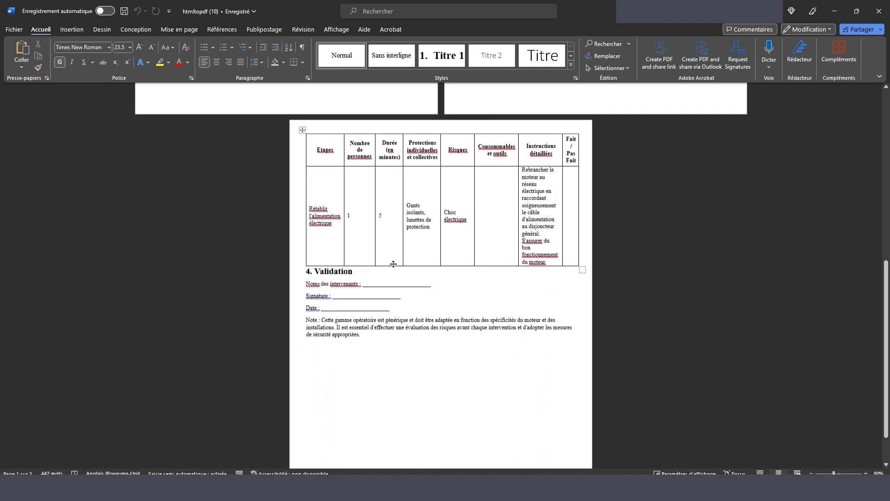
{"action": "left_click", "coordinate": [410, 307]}
{"action": "scroll", "coordinate": [410, 306], "scroll_direction": "up", "scroll_amount": 8}
{"action": "scroll", "coordinate": [410, 307], "scroll_direction": "up", "scroll_amount": 4}
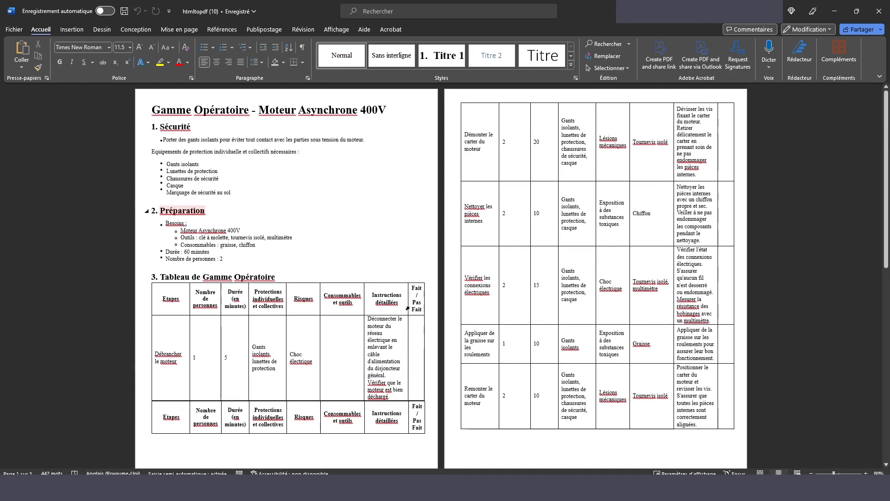
- Minimize Word and return to the sent "Gamme opératoire moteur" message in Gmail
{"action": "left_click", "coordinate": [834, 11]}
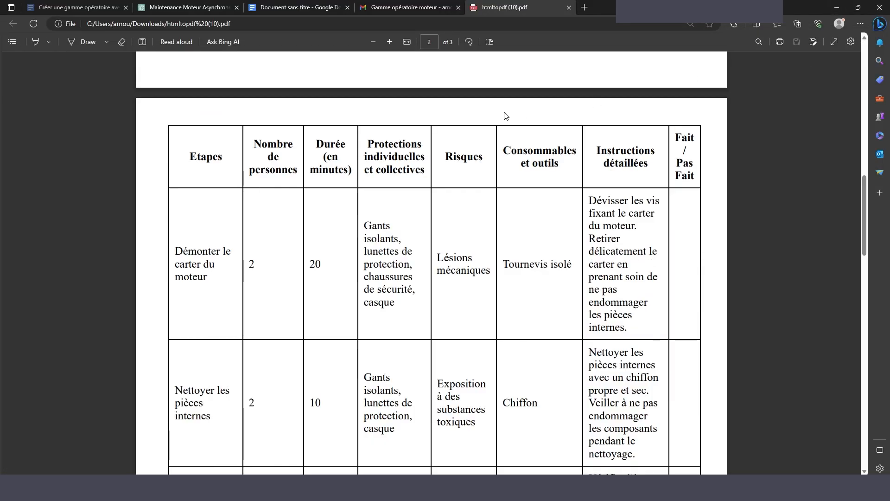
{"action": "left_click", "coordinate": [403, 7]}
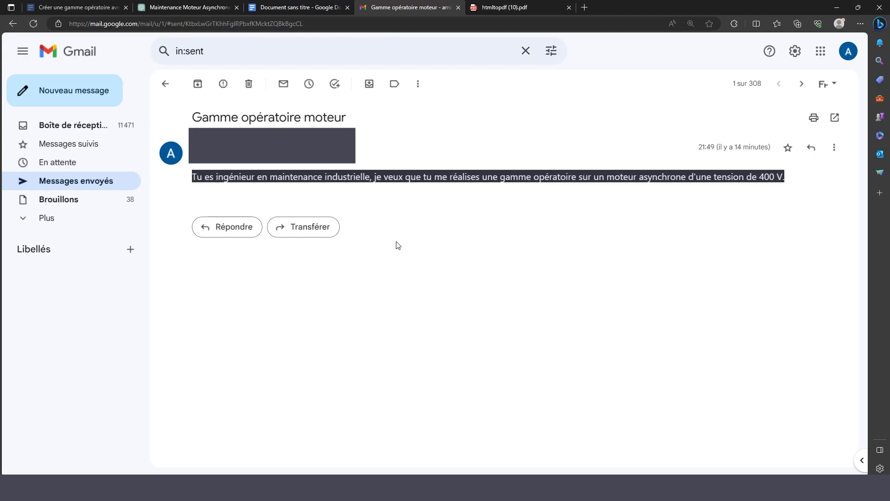